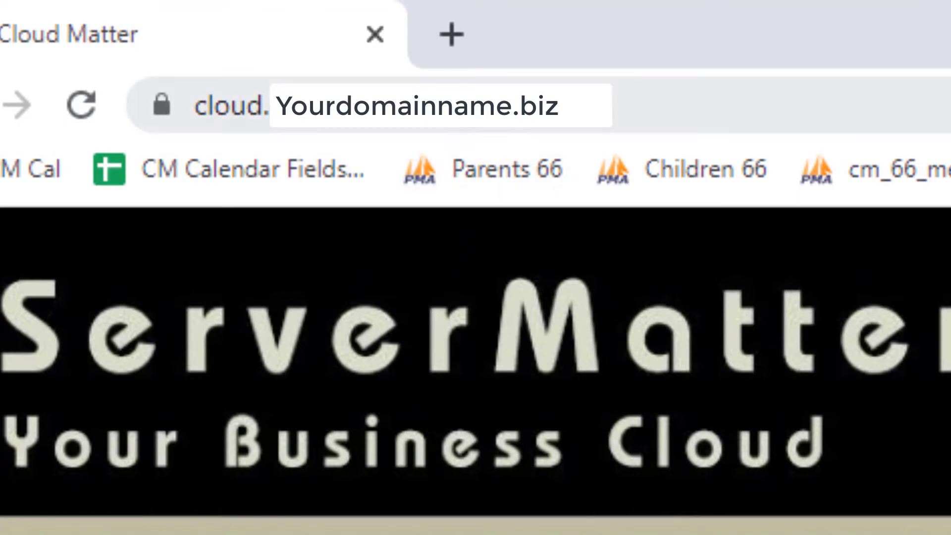
# Step: Log in to the Cloud Matter Nextcloud account and open the Calendar's February 2020 view
pyautogui.click(169, 110)
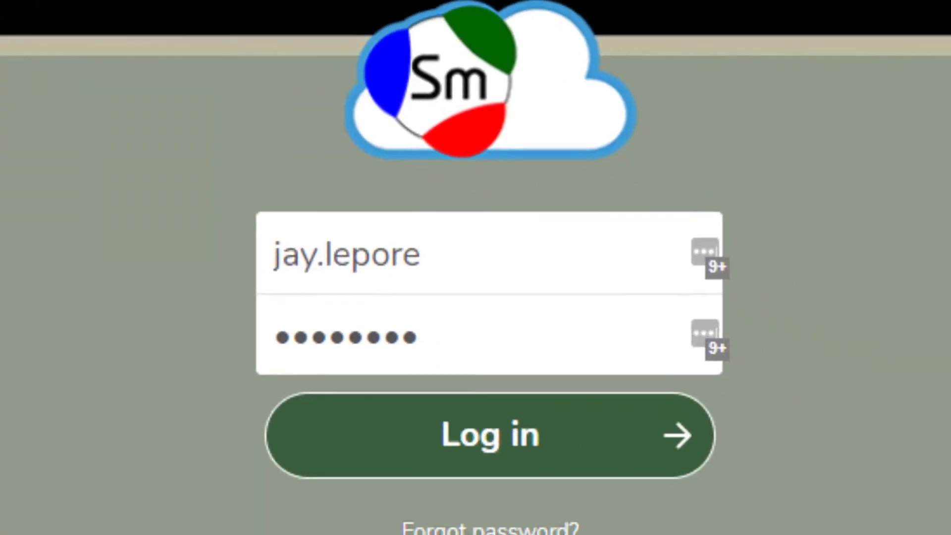
pyautogui.click(487, 265)
pyautogui.click(346, 532)
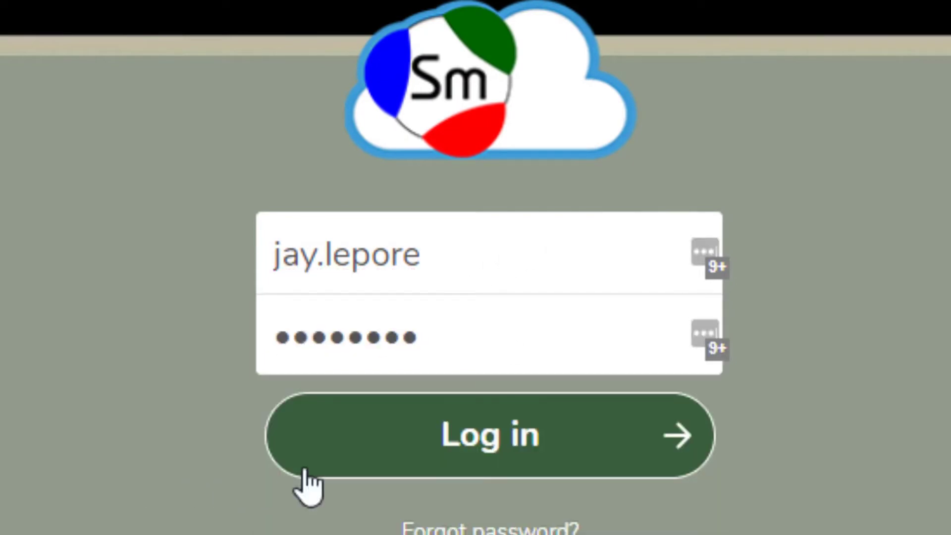
pyautogui.click(506, 436)
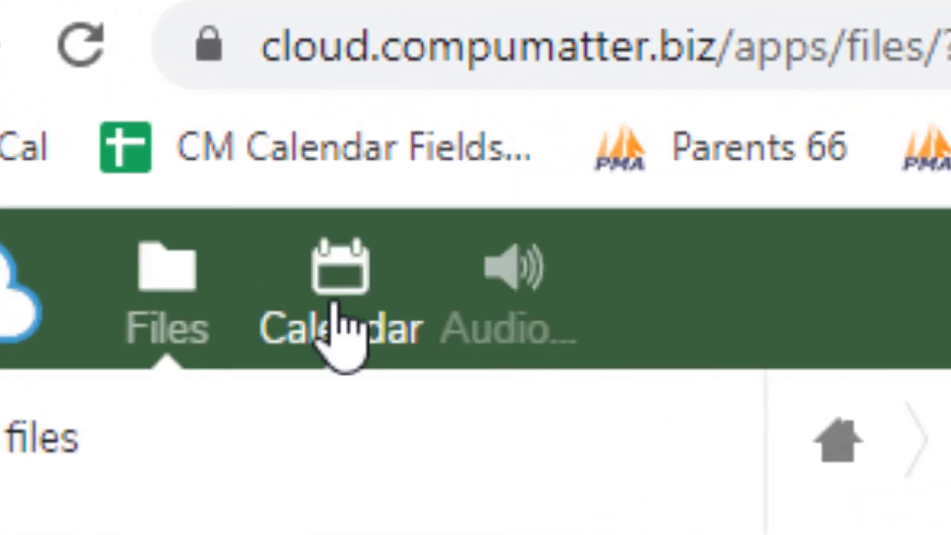
pyautogui.click(336, 273)
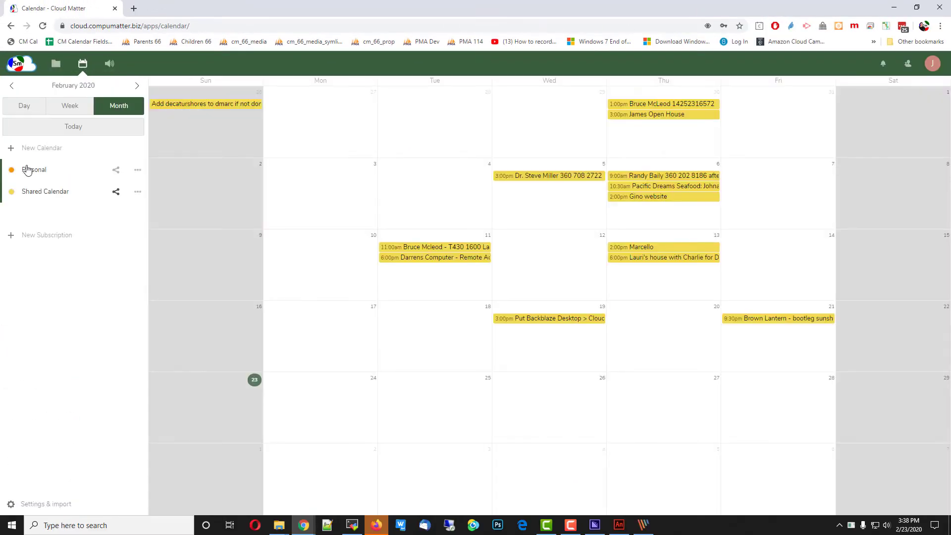
# Step: Turn off a calendar's visibility in the sidebar so its events leave the month view
pyautogui.click(11, 192)
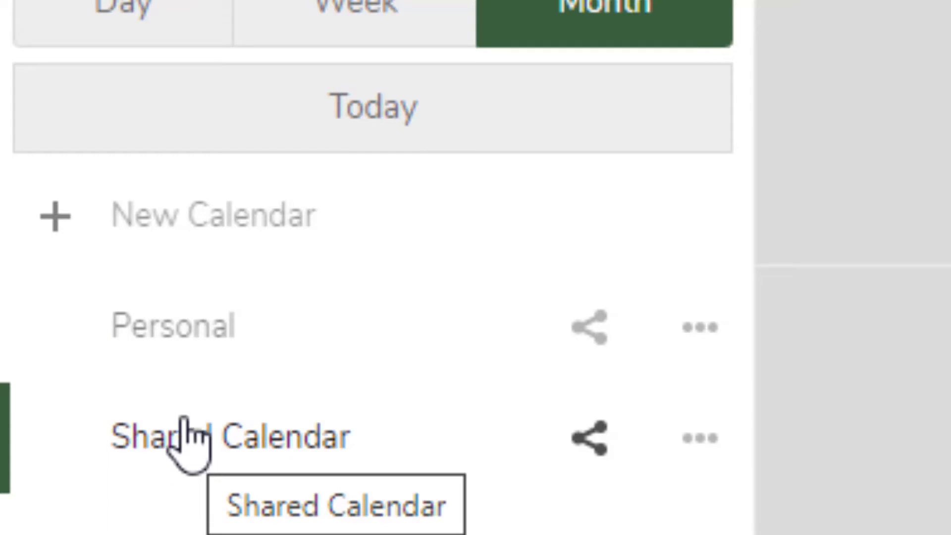
# Step: Add two new calendars, Personal 2 and Shared 2
pyautogui.click(251, 214)
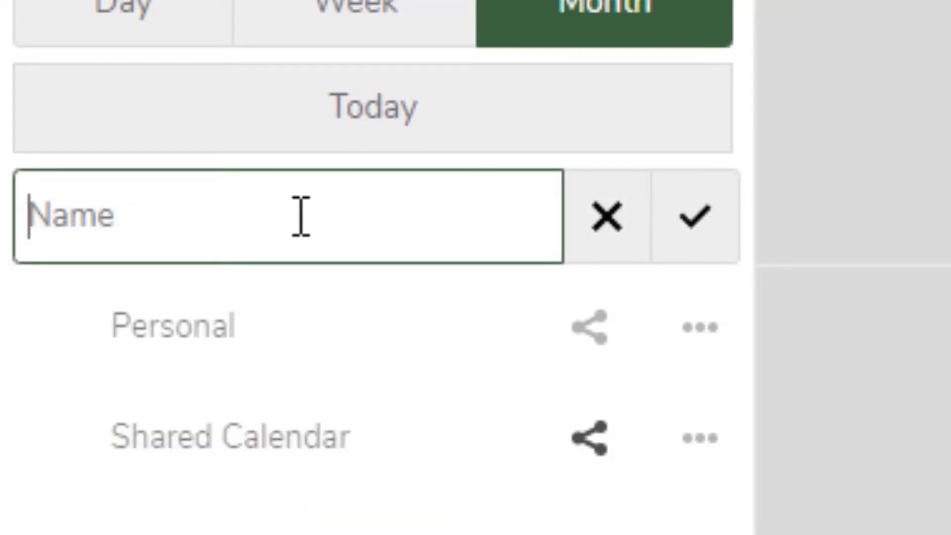
pyautogui.write('Personal 2')
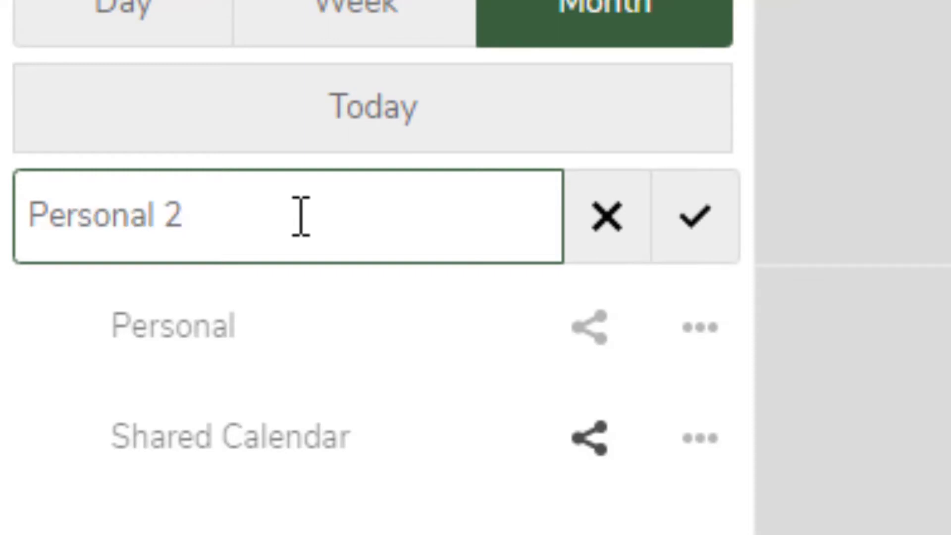
pyautogui.press('Return')
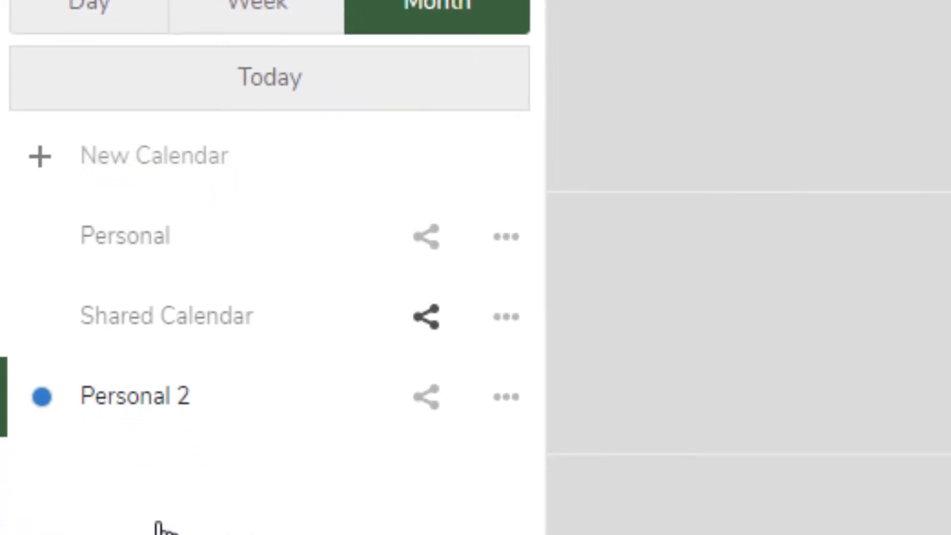
pyautogui.click(205, 156)
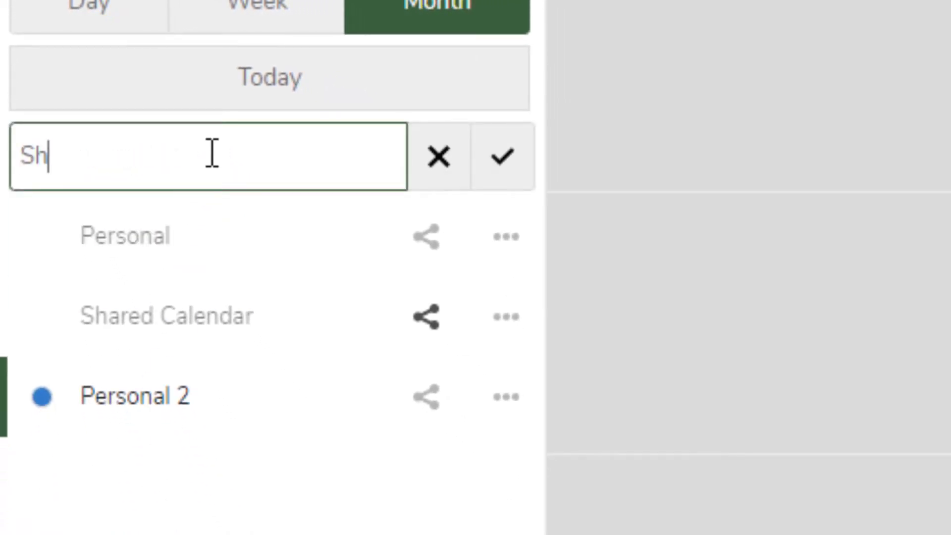
pyautogui.press('Return')
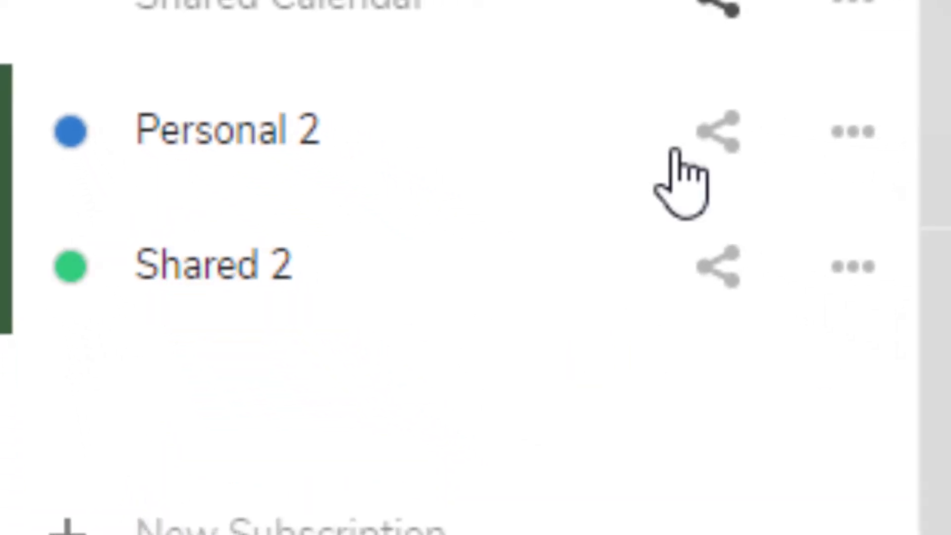
# Step: Open the Personal 2 calendar's edit options and cancel without changes
pyautogui.click(855, 132)
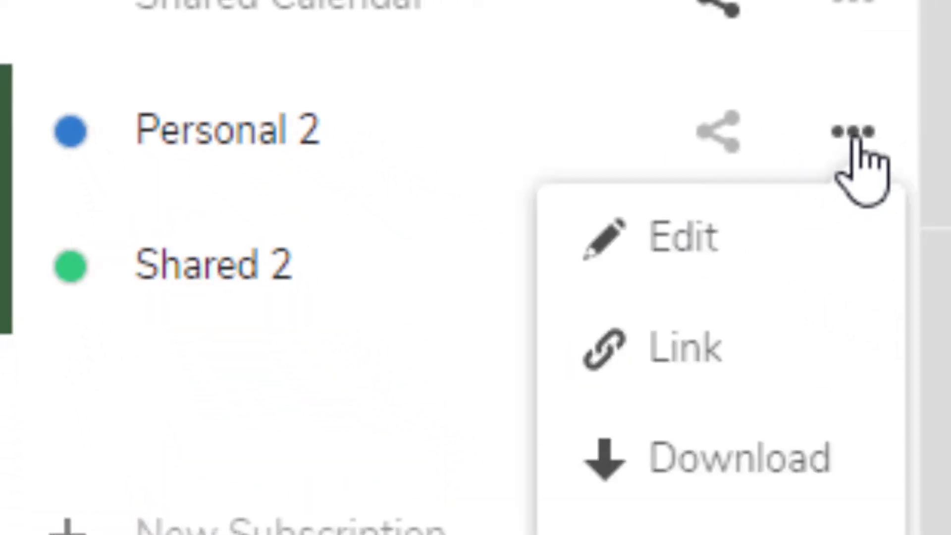
pyautogui.click(741, 240)
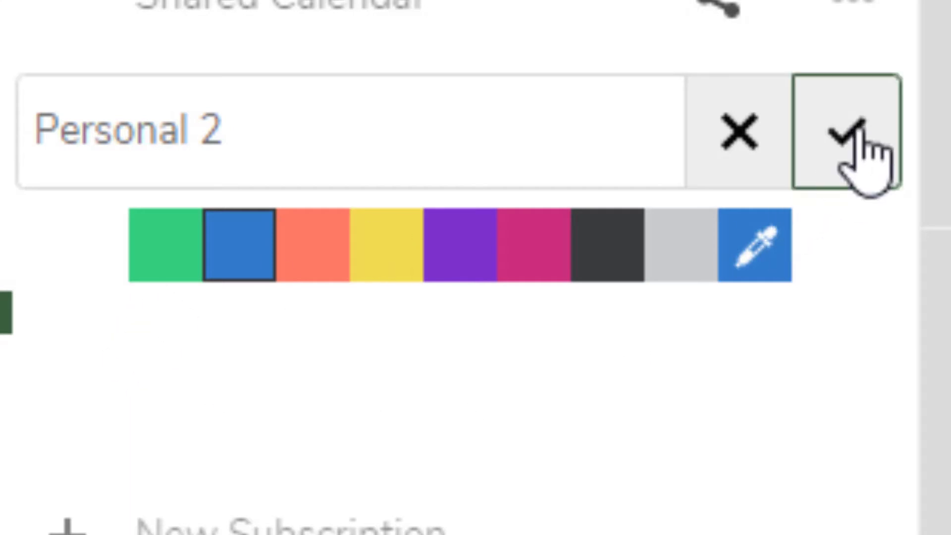
pyautogui.click(741, 148)
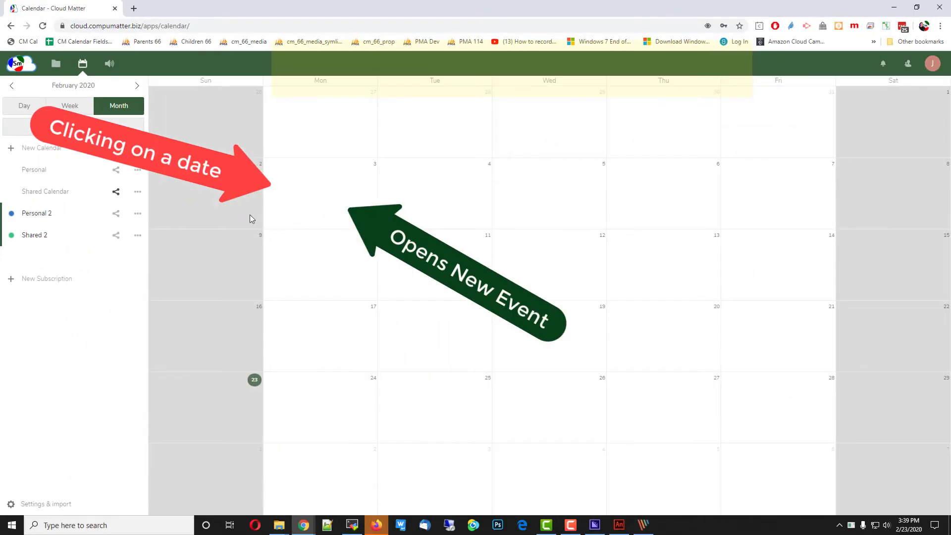
# Step: Start a February 3 event titled Test Personal Event in the Personal 2 calendar
pyautogui.click(430, 321)
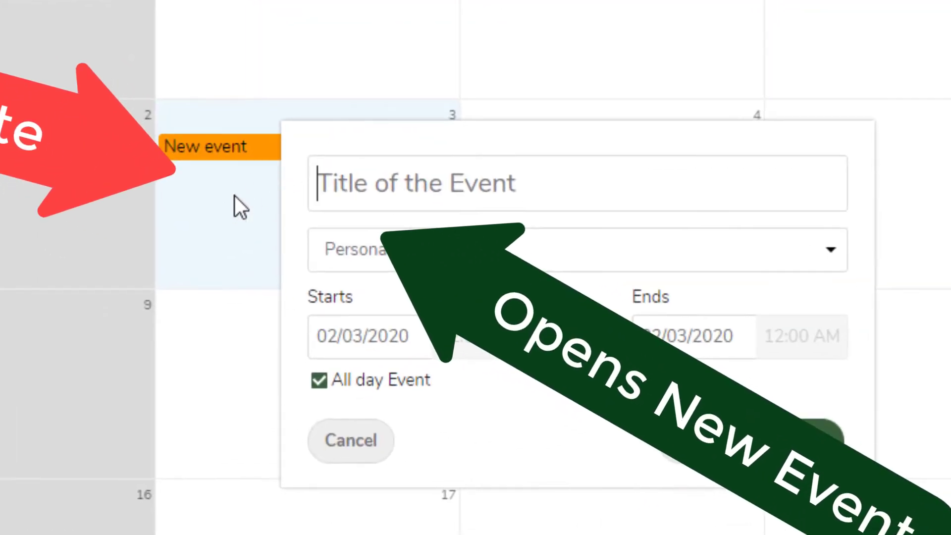
pyautogui.click(263, 155)
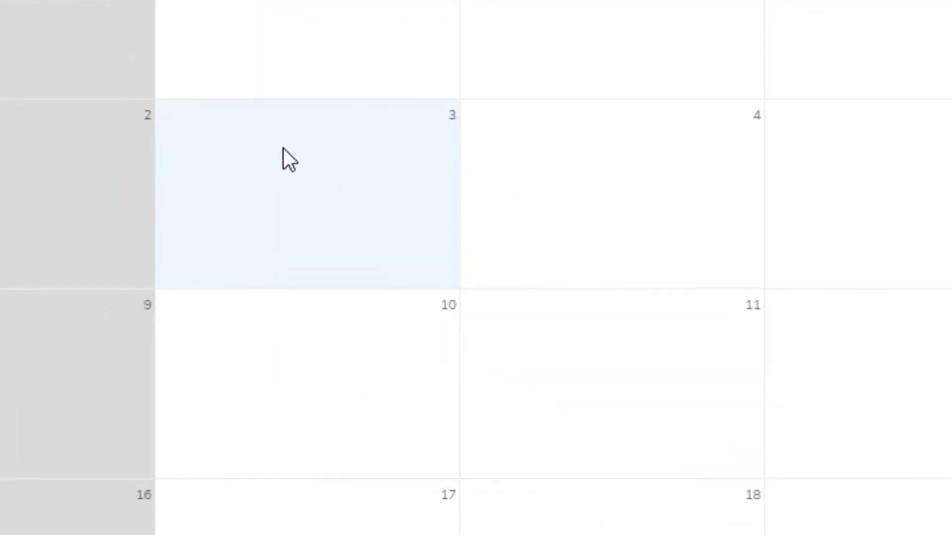
pyautogui.click(303, 137)
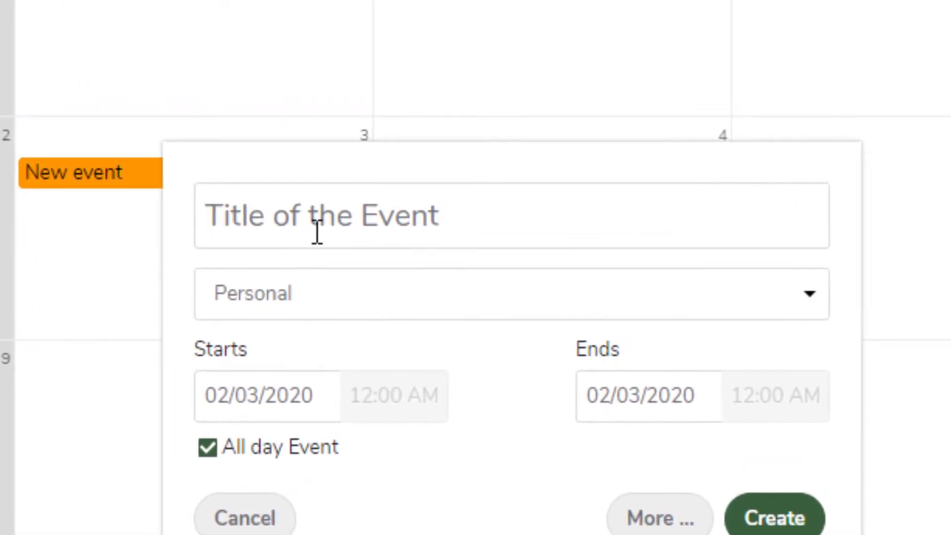
pyautogui.write('Test Personal Event')
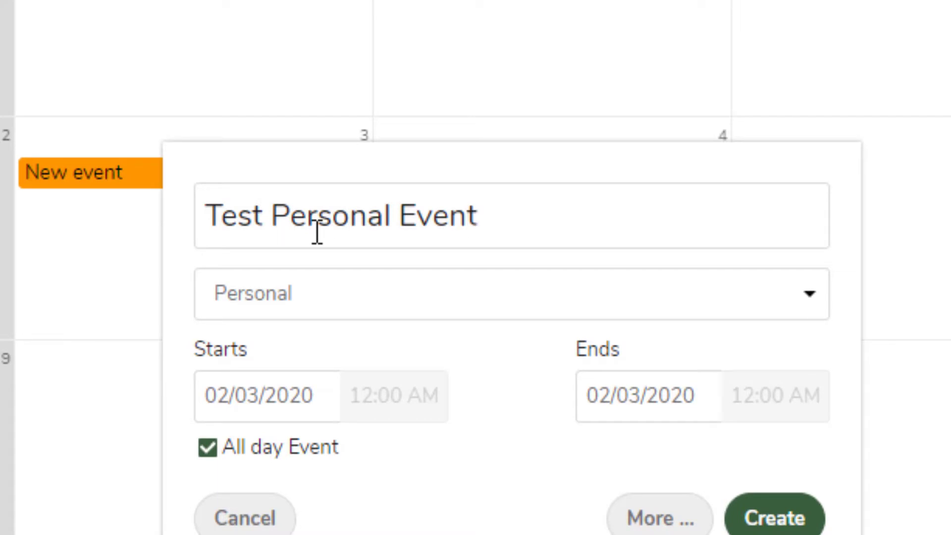
pyautogui.click(289, 302)
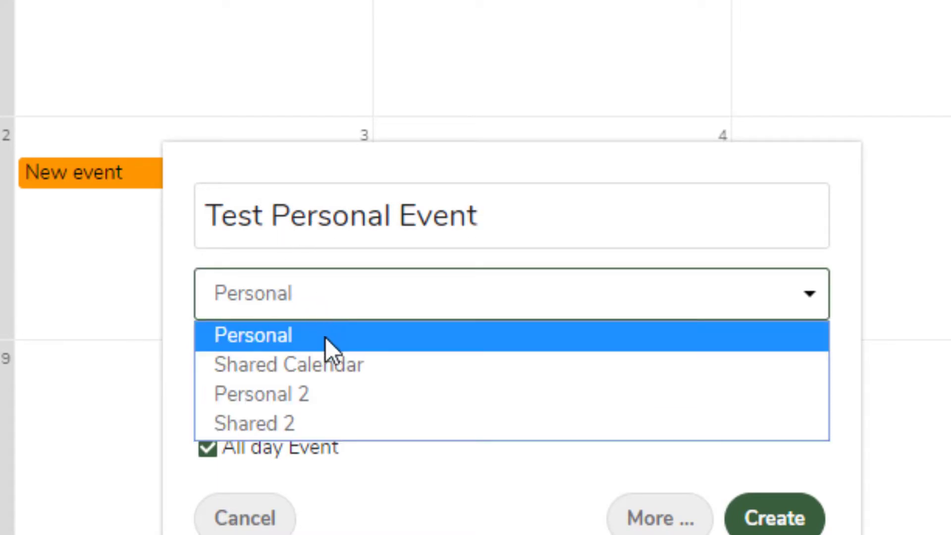
pyautogui.click(325, 397)
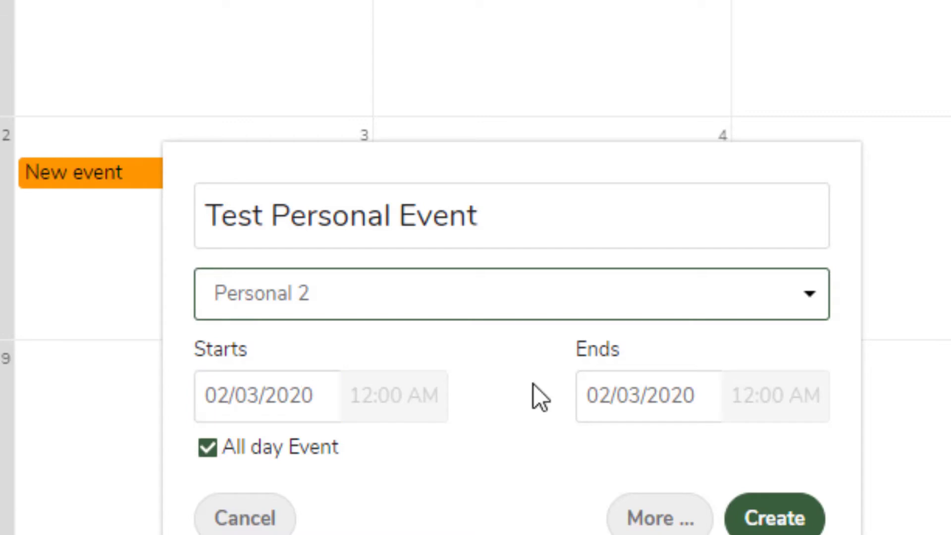
# Step: Make it a timed 2:00–3:00 PM event and bring up its full details editor
pyautogui.click(209, 449)
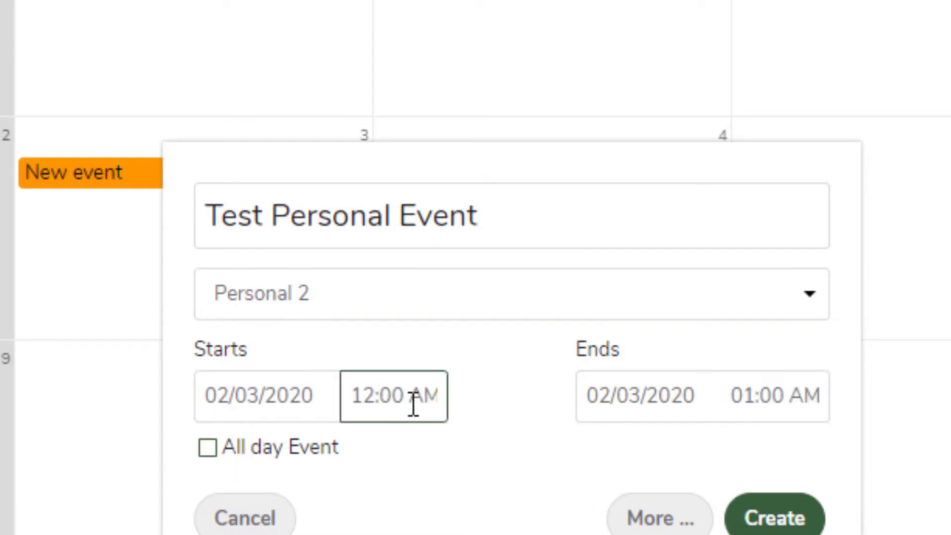
pyautogui.click(422, 390)
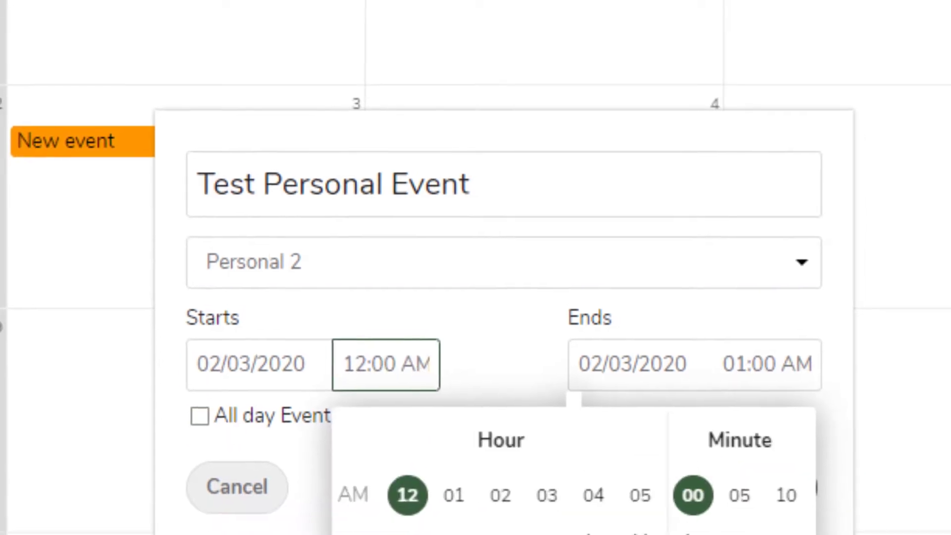
pyautogui.click(470, 485)
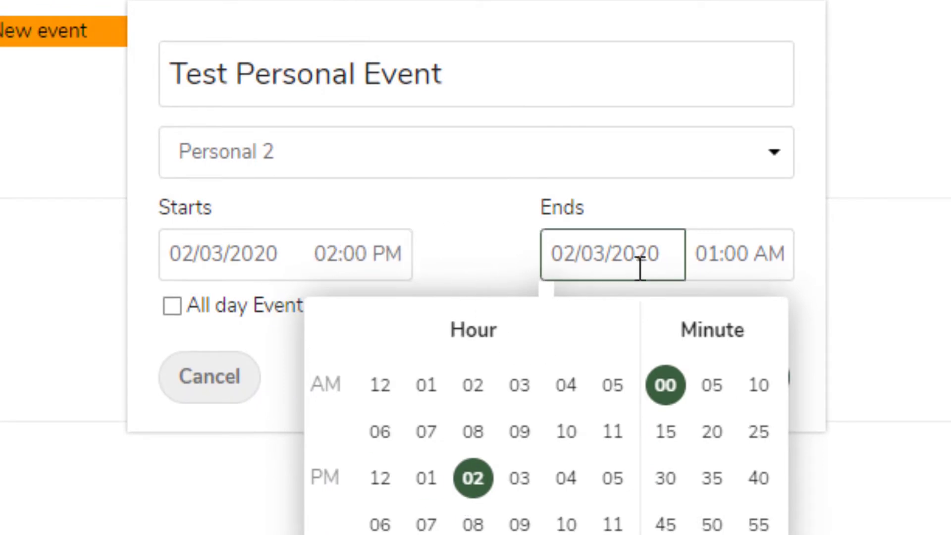
pyautogui.click(459, 230)
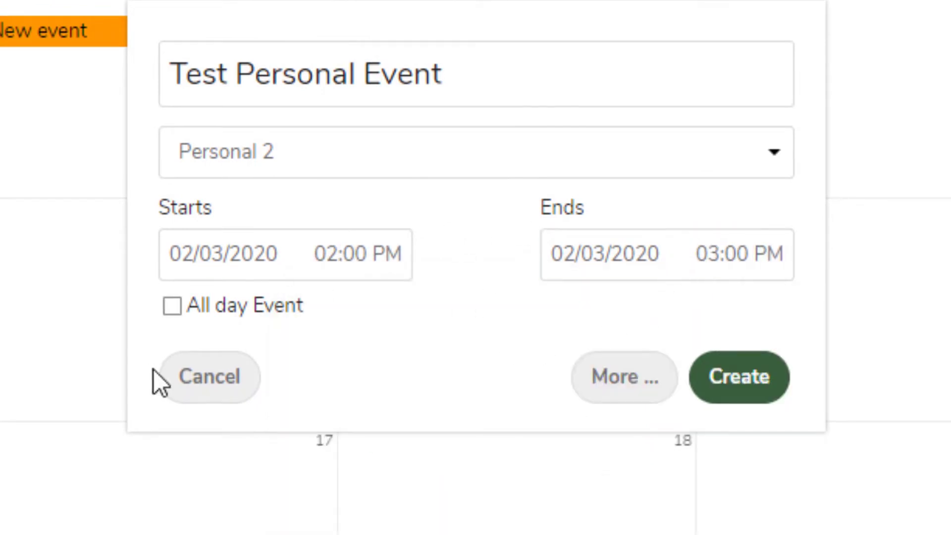
pyautogui.click(593, 386)
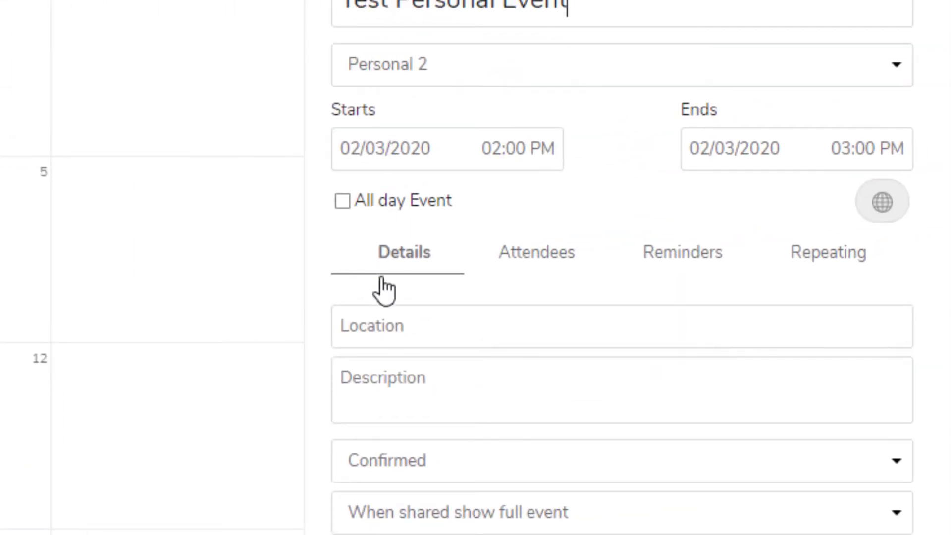
# Step: Give the event location 'Where it is' and description 'What it is .....', then create it
pyautogui.click(384, 331)
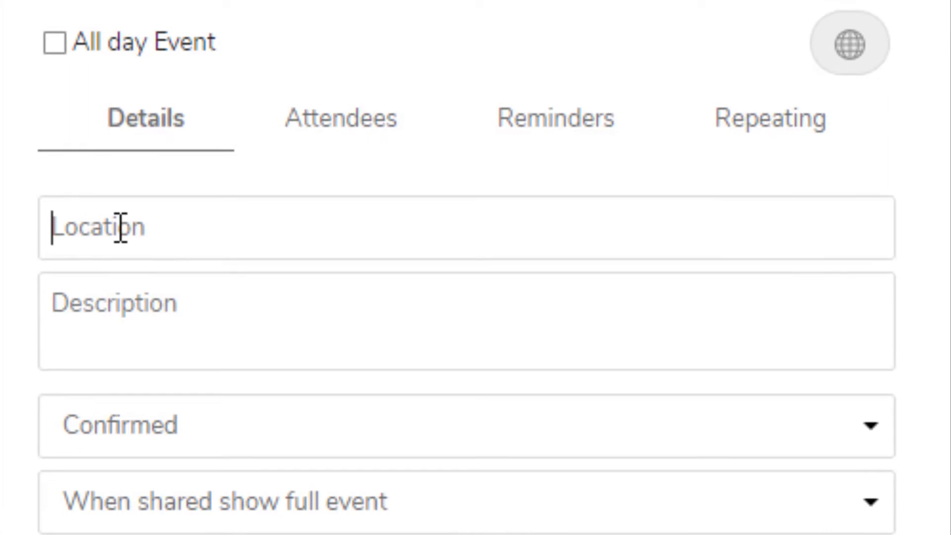
pyautogui.write('Where it is')
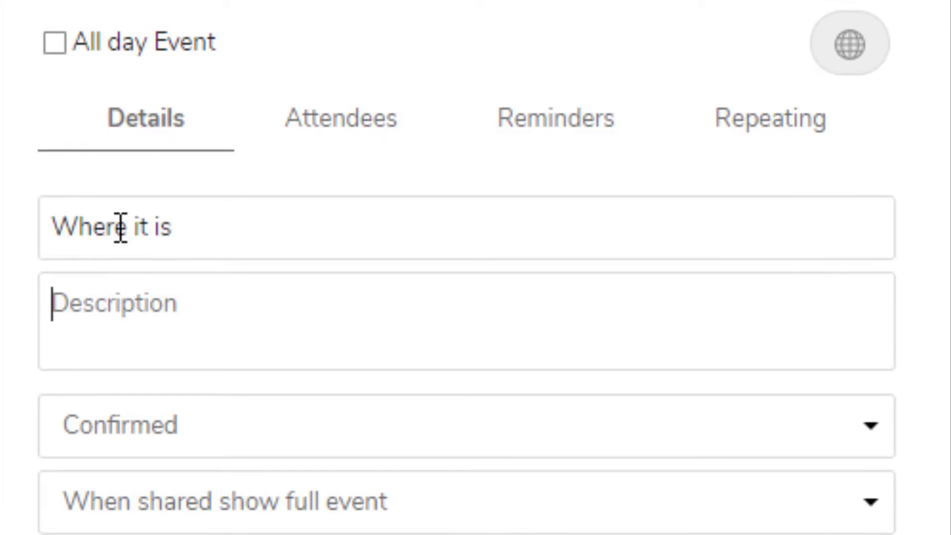
pyautogui.press('Tab')
pyautogui.write('W')
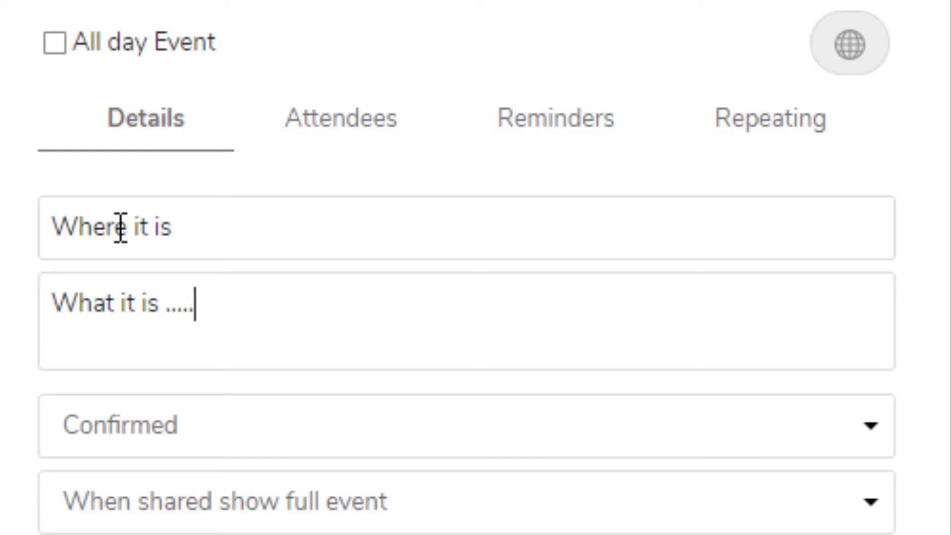
pyautogui.write('hat it is .....')
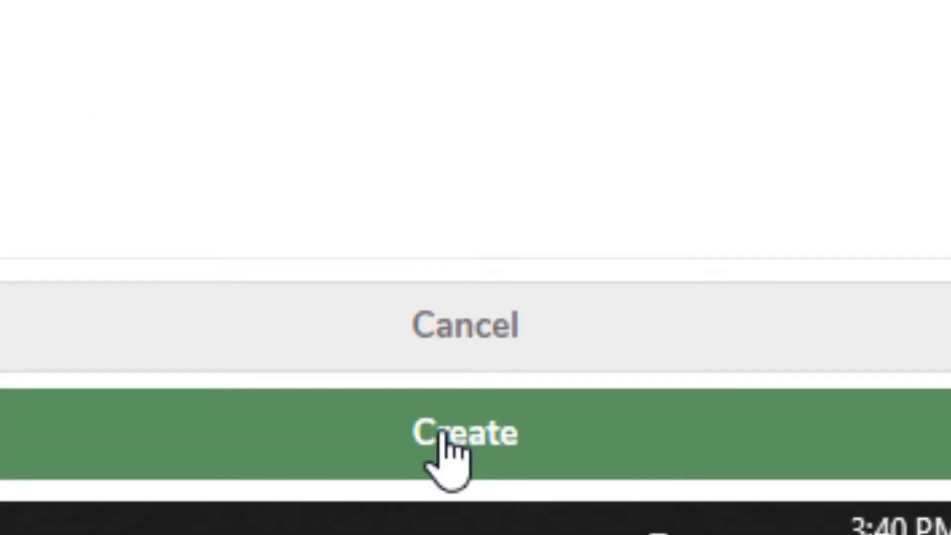
pyautogui.click(444, 430)
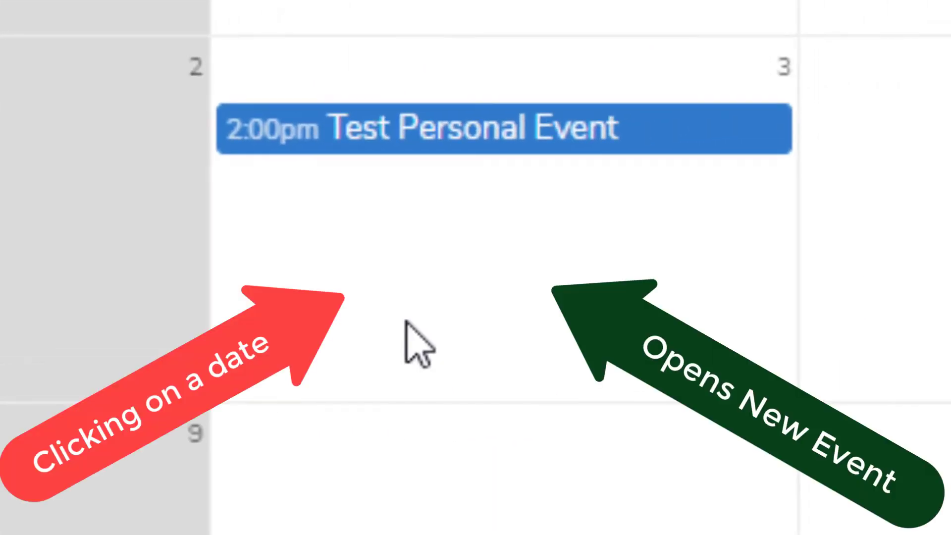
pyautogui.click(405, 321)
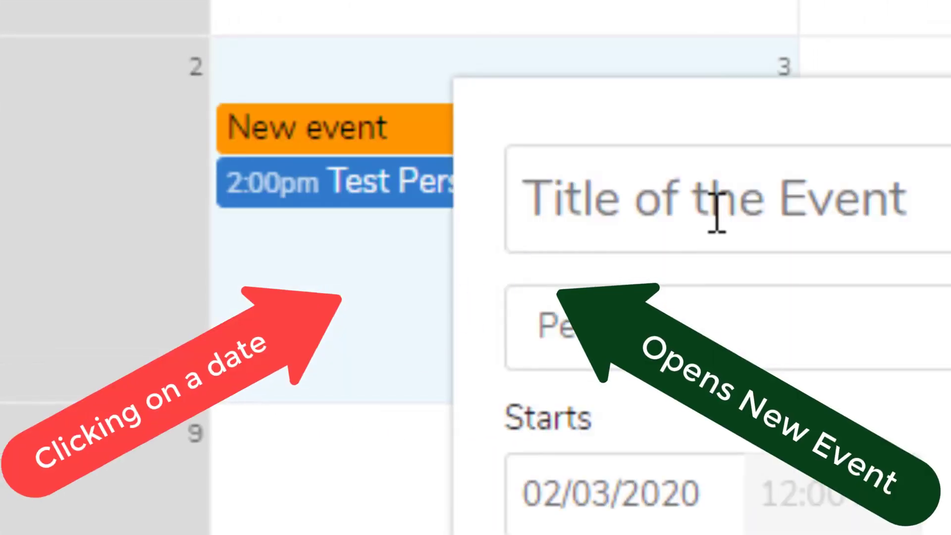
# Step: Start a February 3 event titled Test Shared Event in the Shared 2 calendar
pyautogui.write('Test')
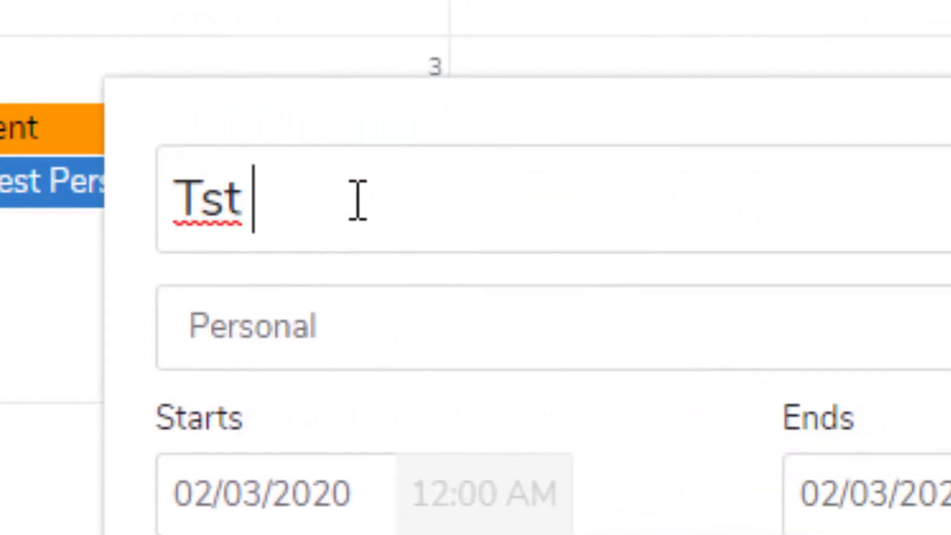
pyautogui.press('BackSpace')
pyautogui.press('BackSpace')
pyautogui.write('est Shared Event')
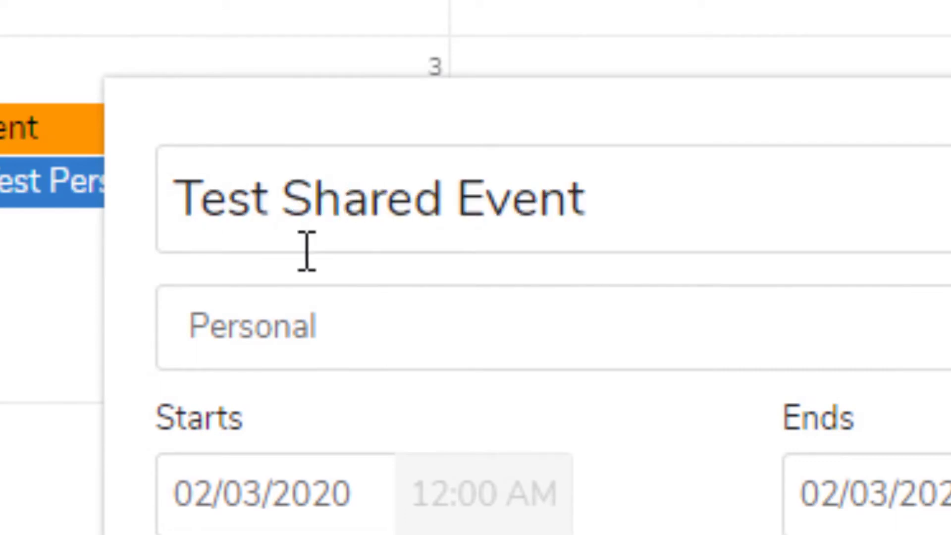
pyautogui.click(334, 334)
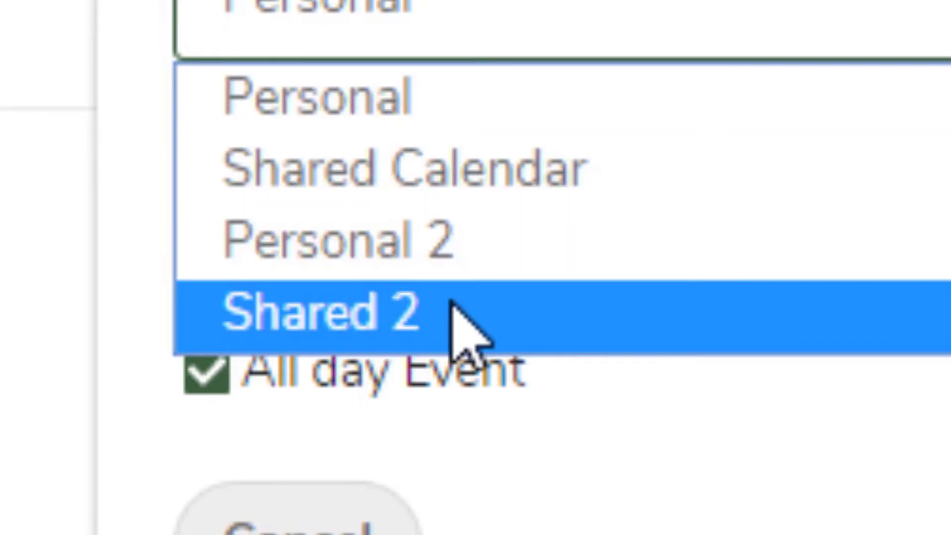
pyautogui.click(456, 323)
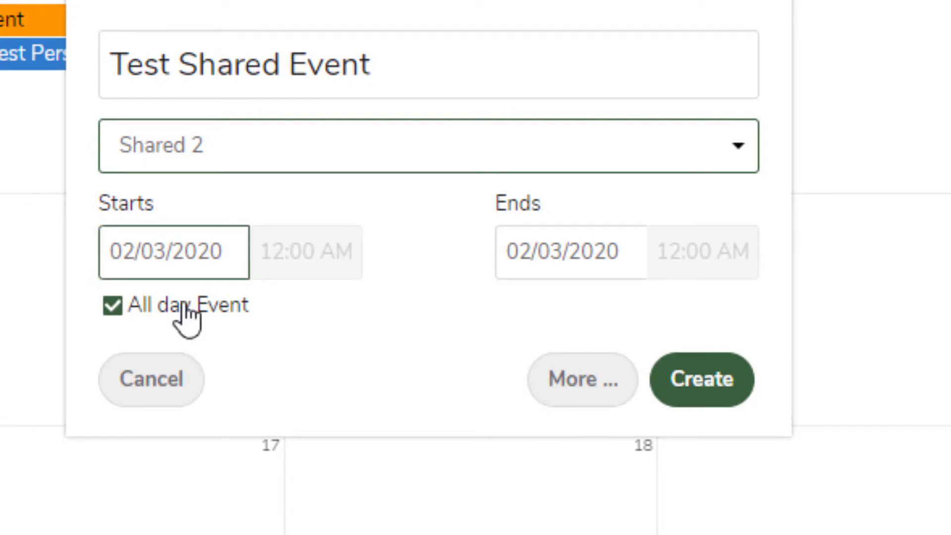
# Step: Make it a timed event starting 2:00 PM and create it
pyautogui.click(107, 307)
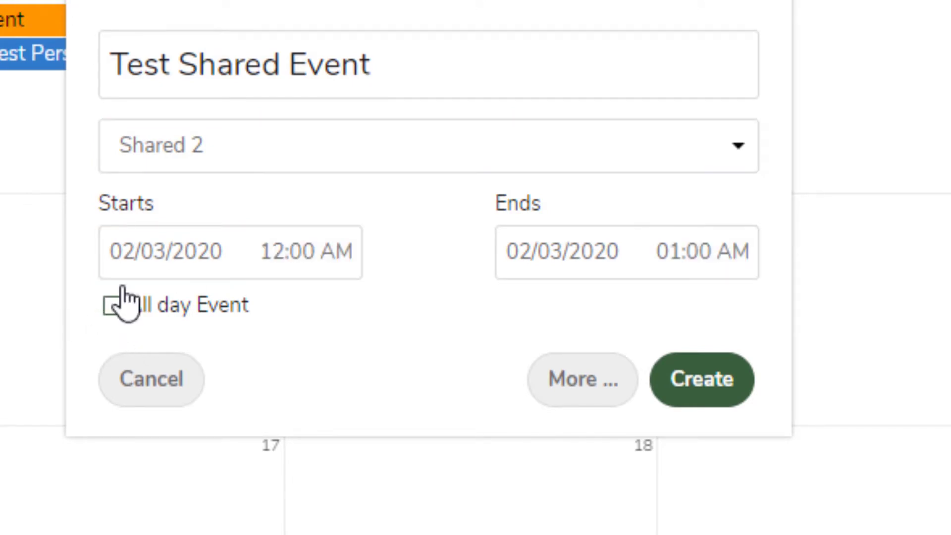
pyautogui.click(330, 259)
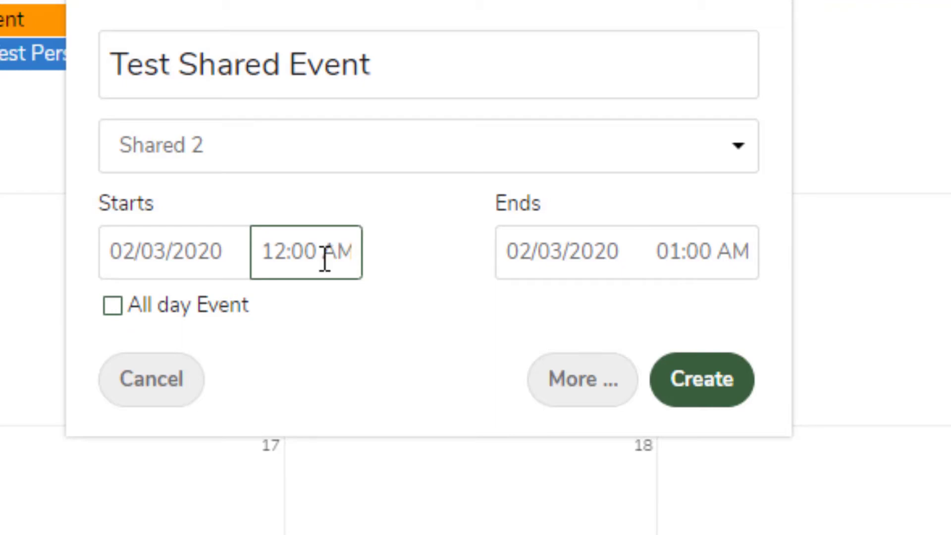
pyautogui.click(324, 259)
pyautogui.click(376, 482)
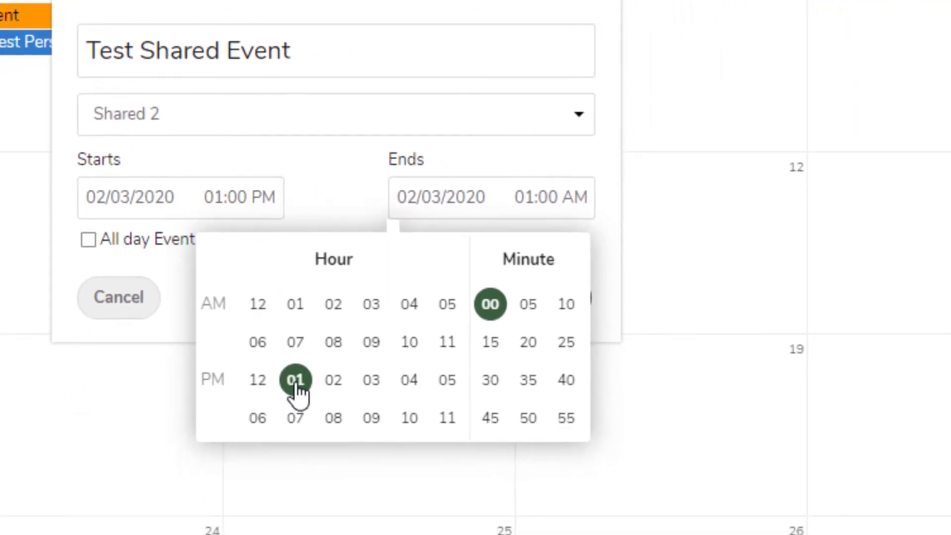
pyautogui.click(334, 381)
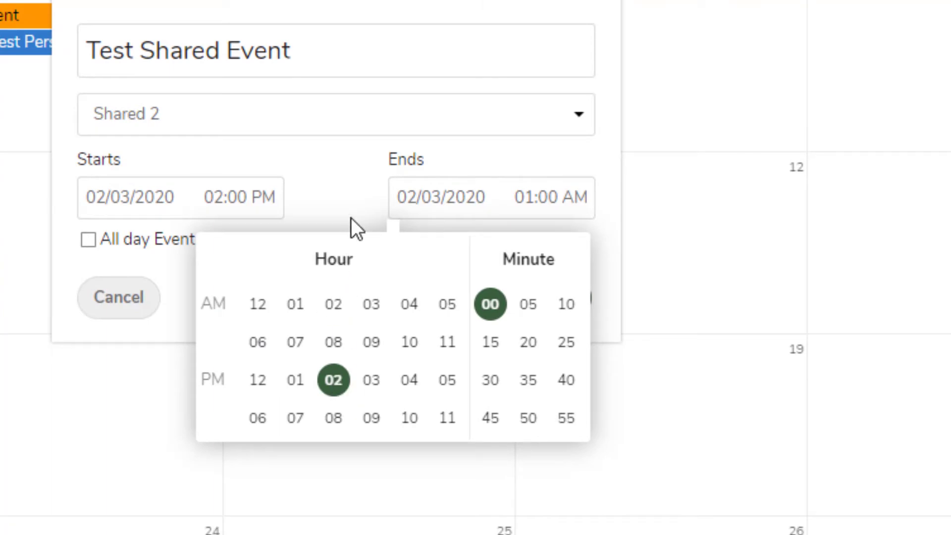
pyautogui.click(351, 218)
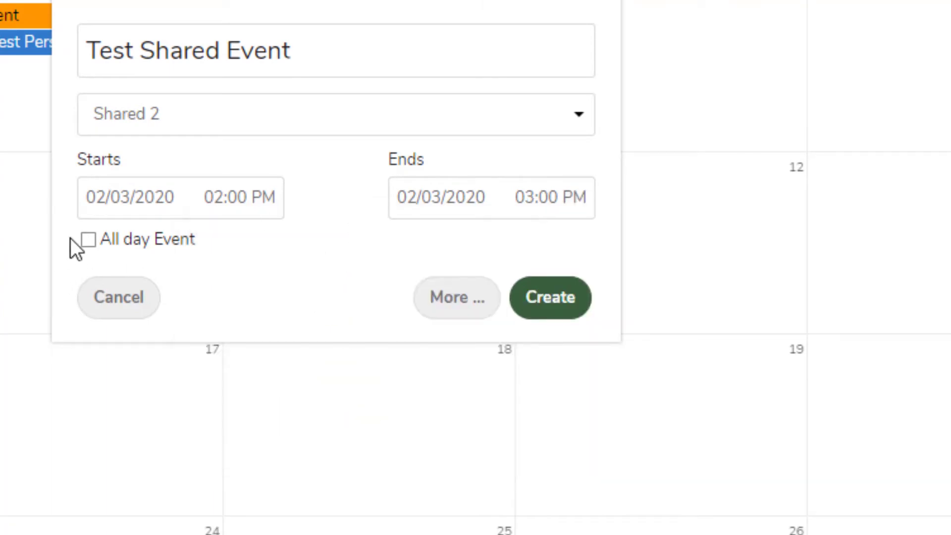
pyautogui.click(558, 312)
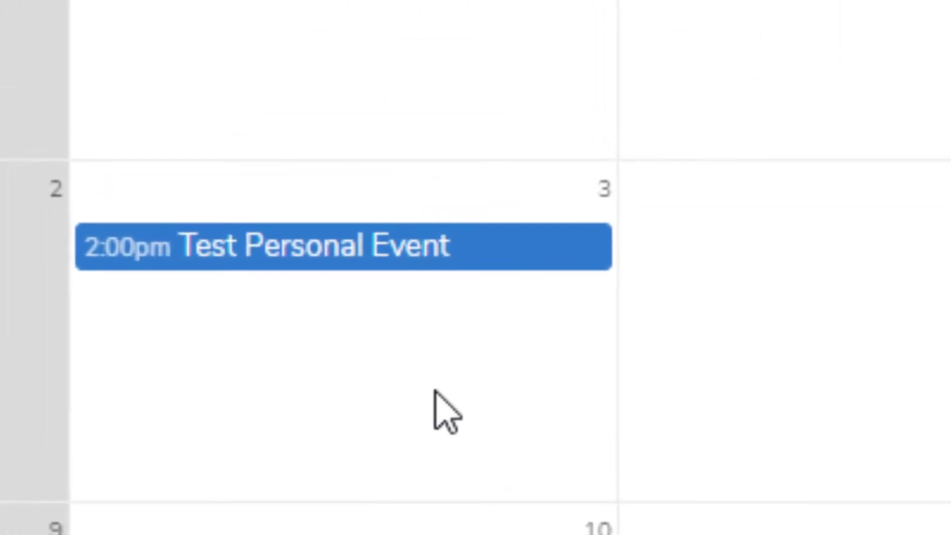
# Step: Retitle the event Test "Shared" Event, add location Somewhere Special and description 'A company function', and update
pyautogui.click(291, 300)
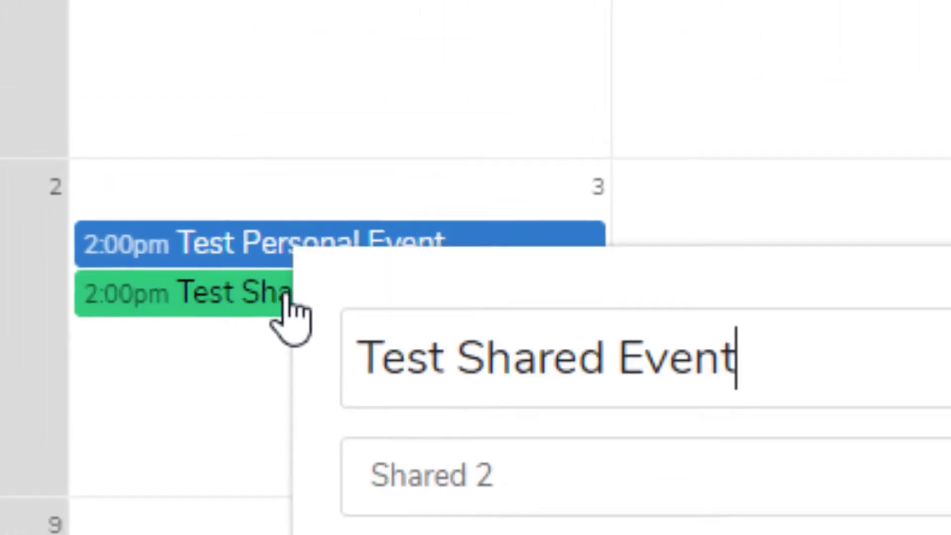
pyautogui.click(648, 527)
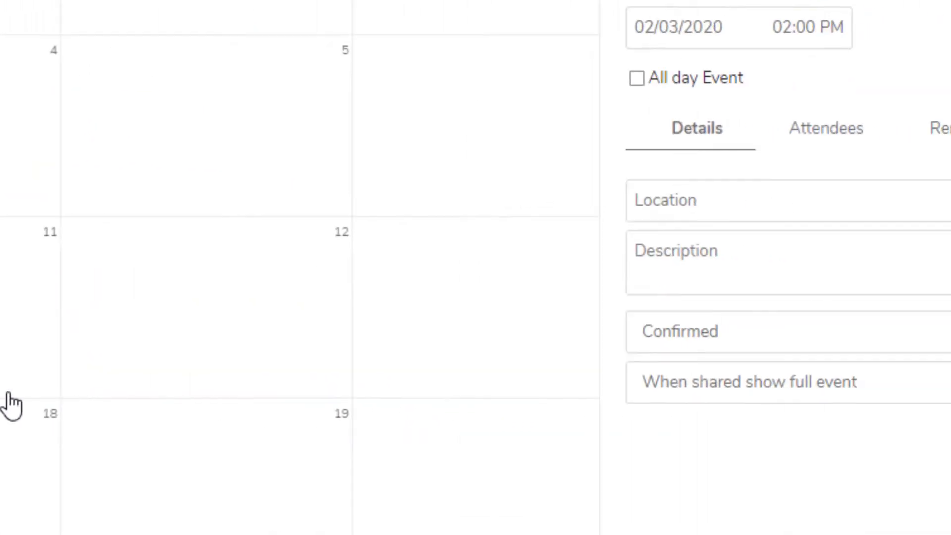
pyautogui.click(370, 71)
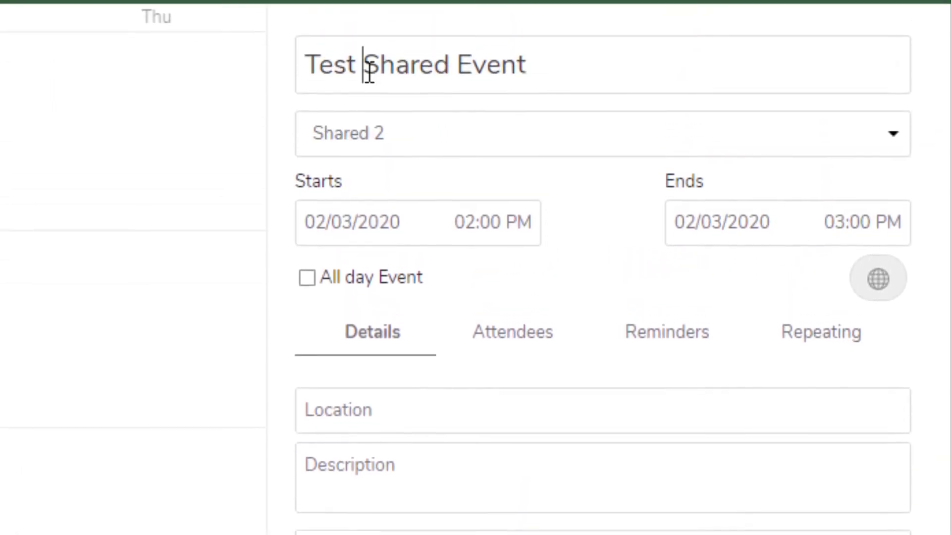
pyautogui.write('"')
pyautogui.click(462, 67)
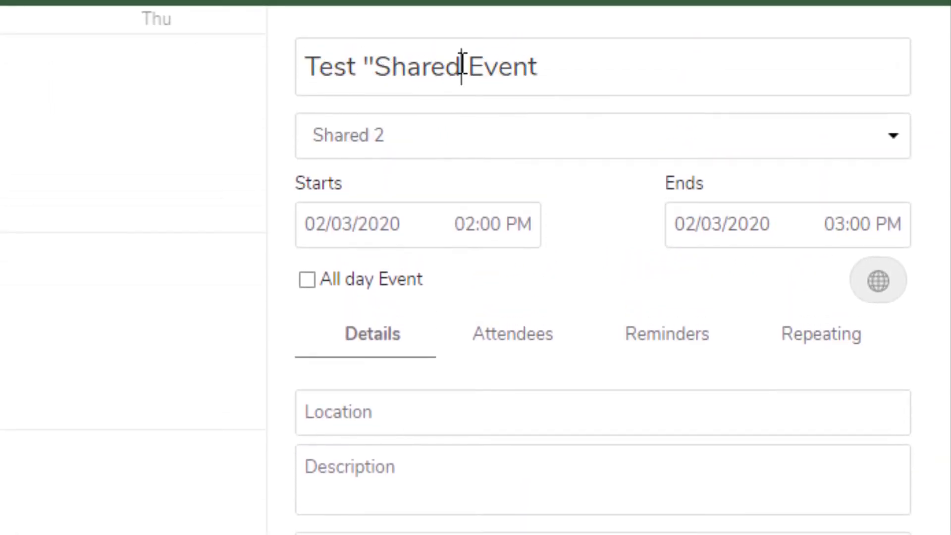
pyautogui.write('"')
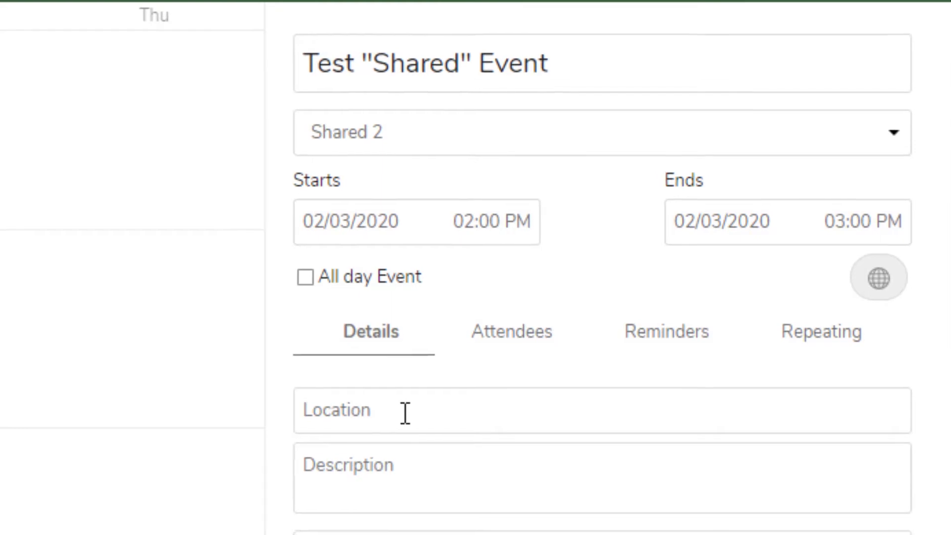
pyautogui.write('Somewhere special')
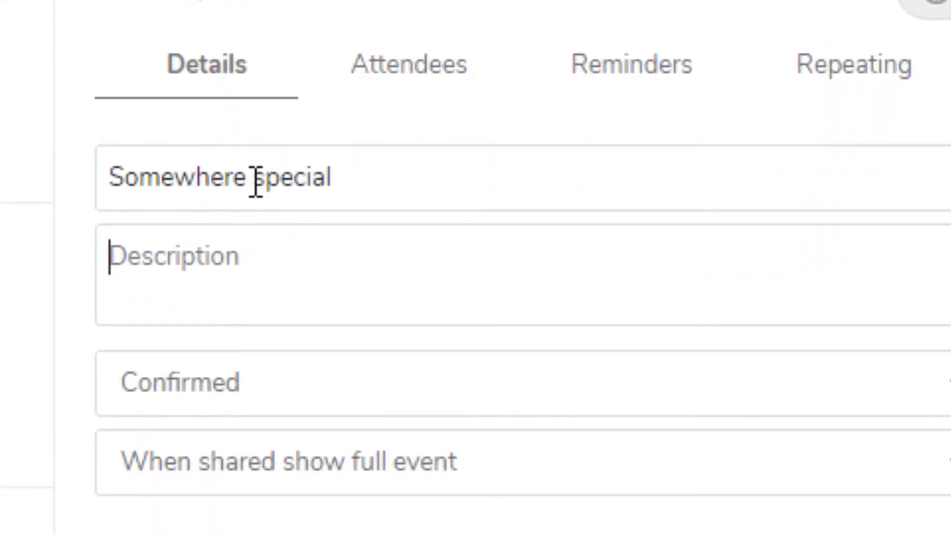
pyautogui.write('A company')
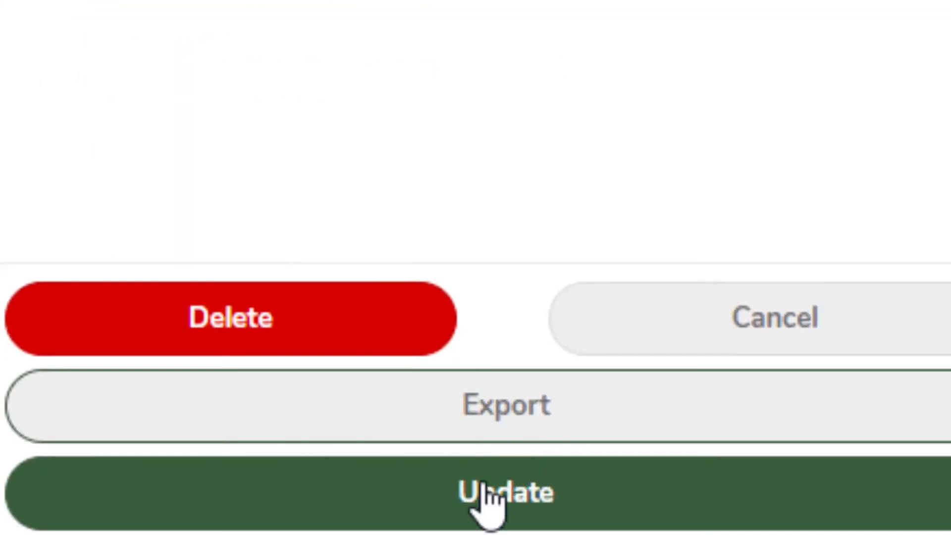
pyautogui.click(487, 495)
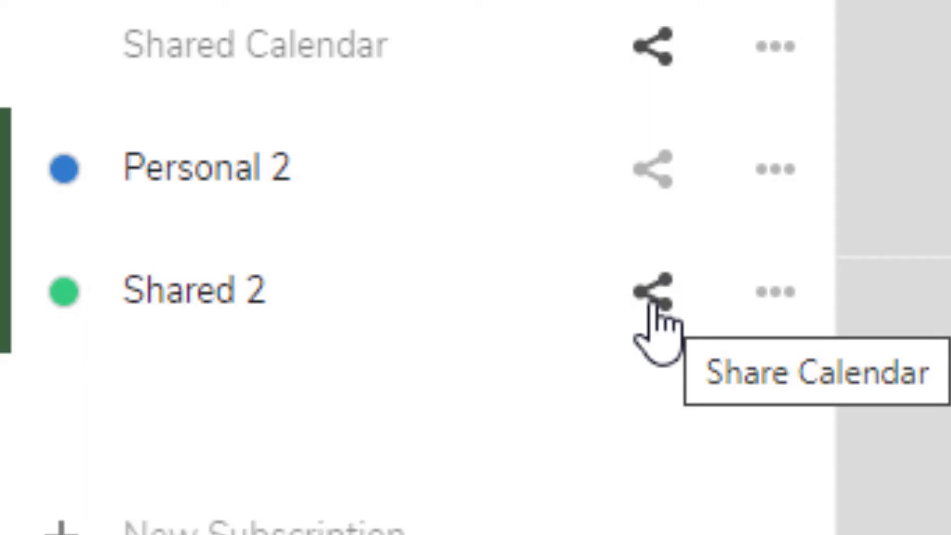
# Step: Share Shared 2 with the second user, found by name search, and tick 'can edit'
pyautogui.click(659, 297)
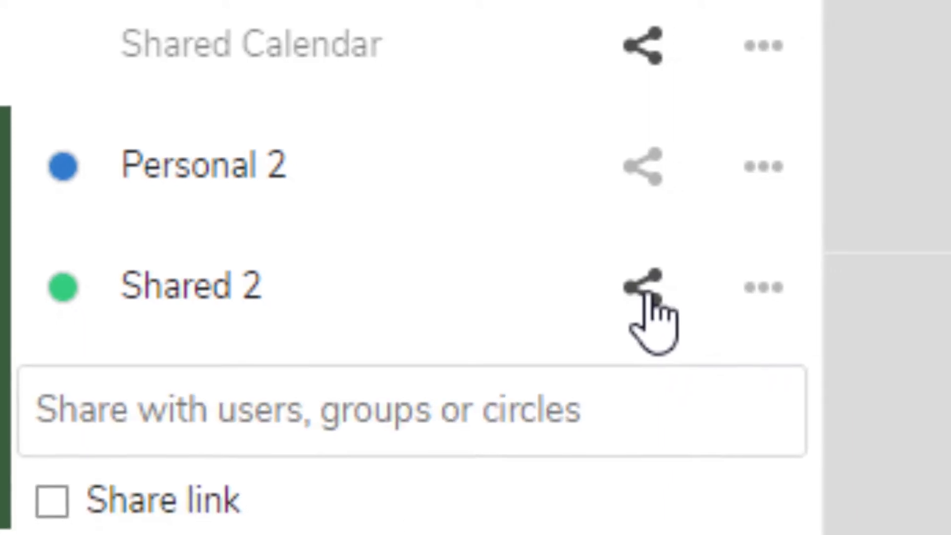
pyautogui.click(216, 373)
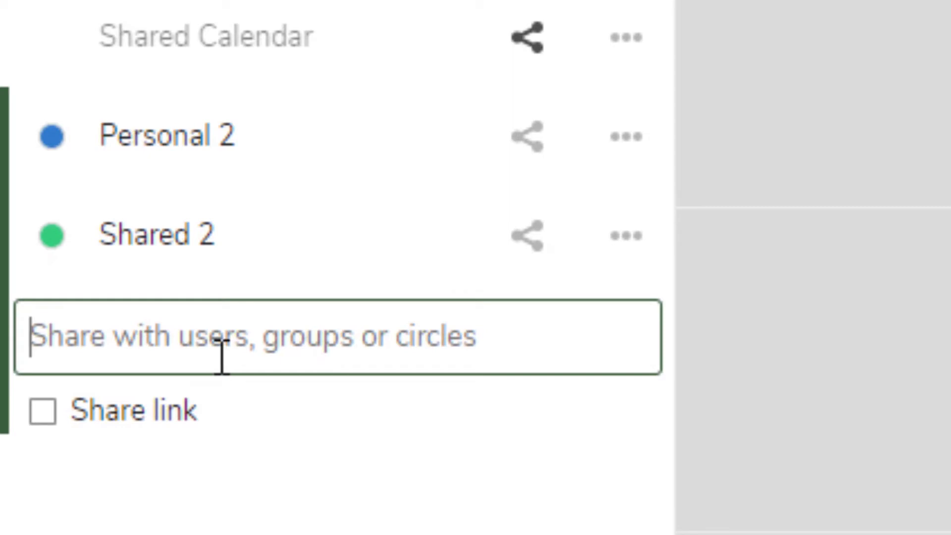
pyautogui.write('Dougl')
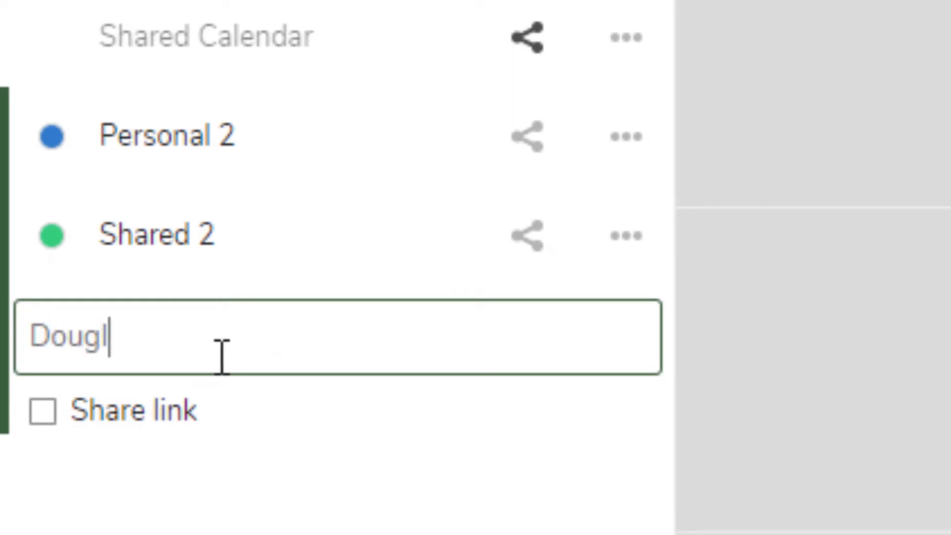
pyautogui.write('as')
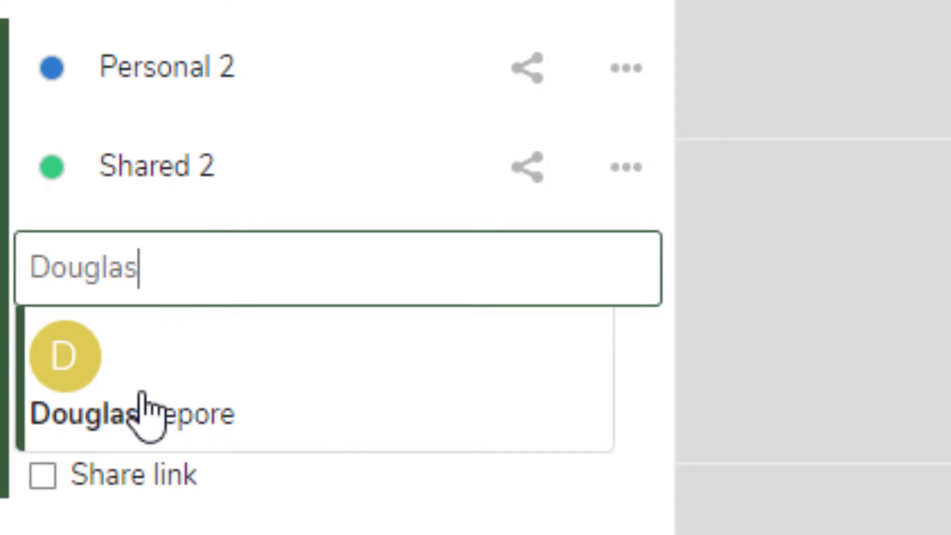
pyautogui.click(148, 405)
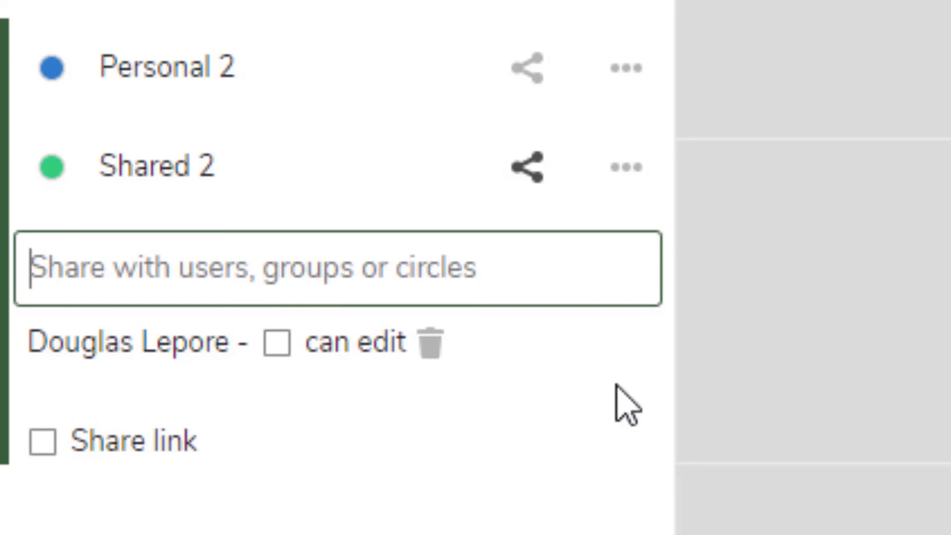
pyautogui.click(278, 346)
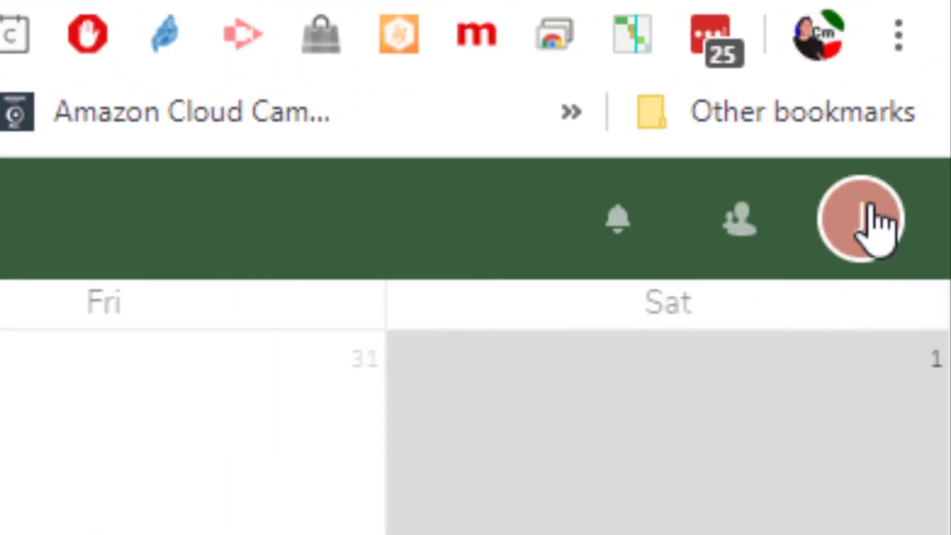
# Step: Log out and sign back in with the second user's username and password
pyautogui.click(870, 229)
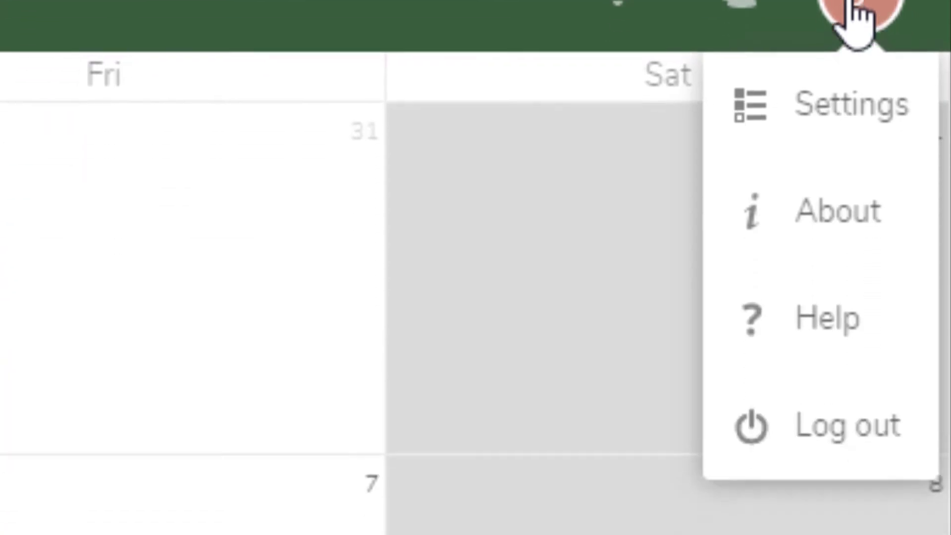
pyautogui.click(806, 376)
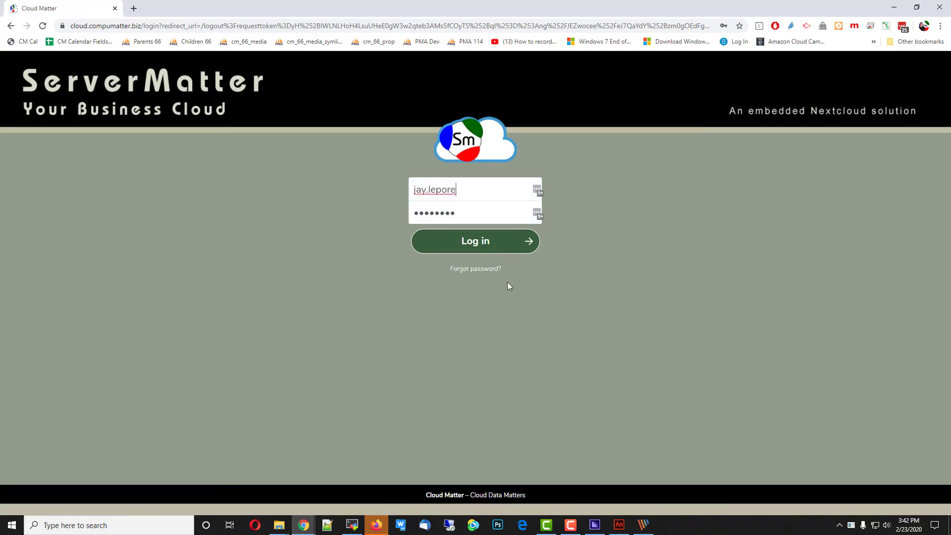
pyautogui.doubleClick(487, 190)
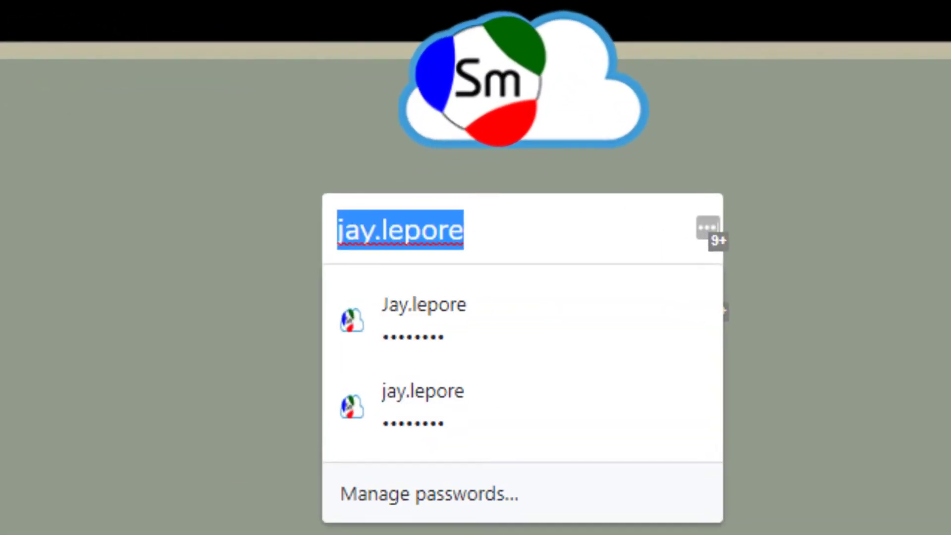
pyautogui.press('Tab')
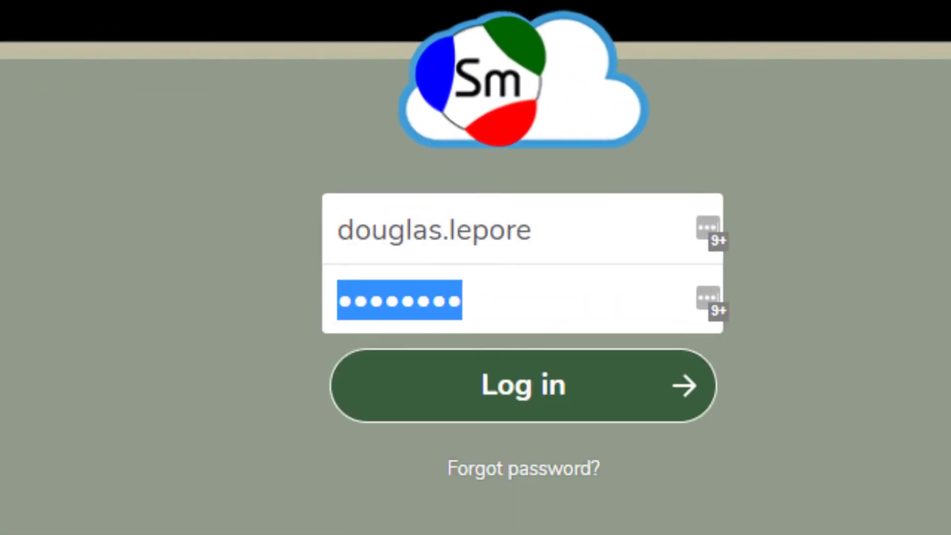
pyautogui.write('**********')
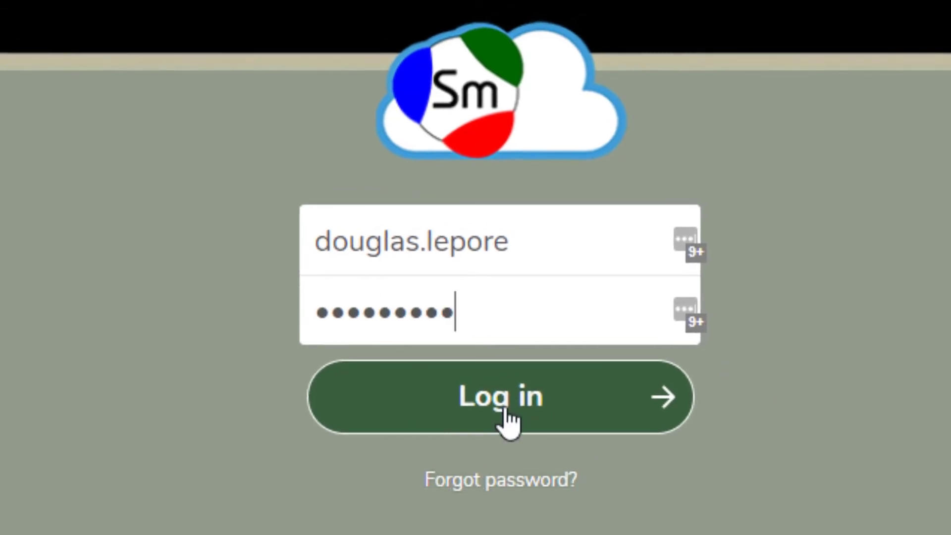
pyautogui.click(528, 399)
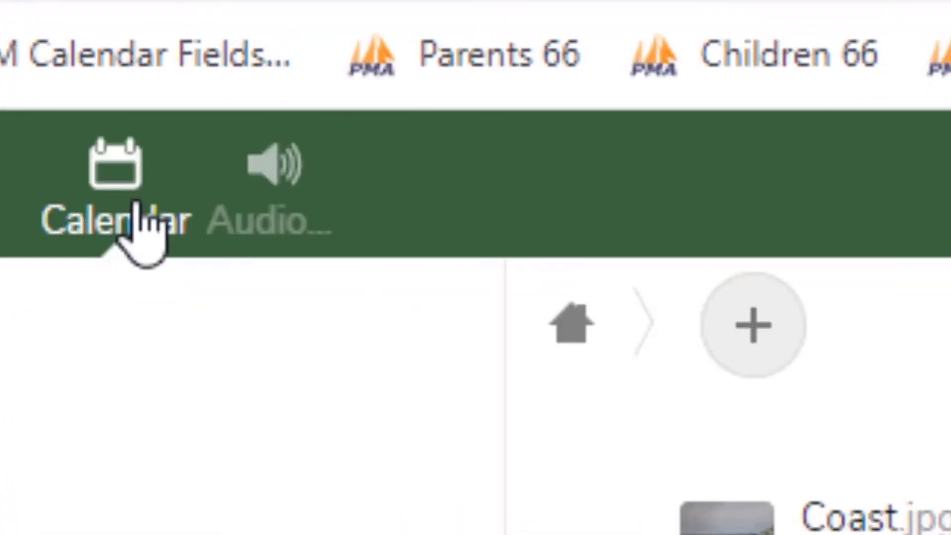
# Step: Open Calendar as the second user and enable Shared 2 to show Test "Shared" Event on February 3
pyautogui.click(482, 201)
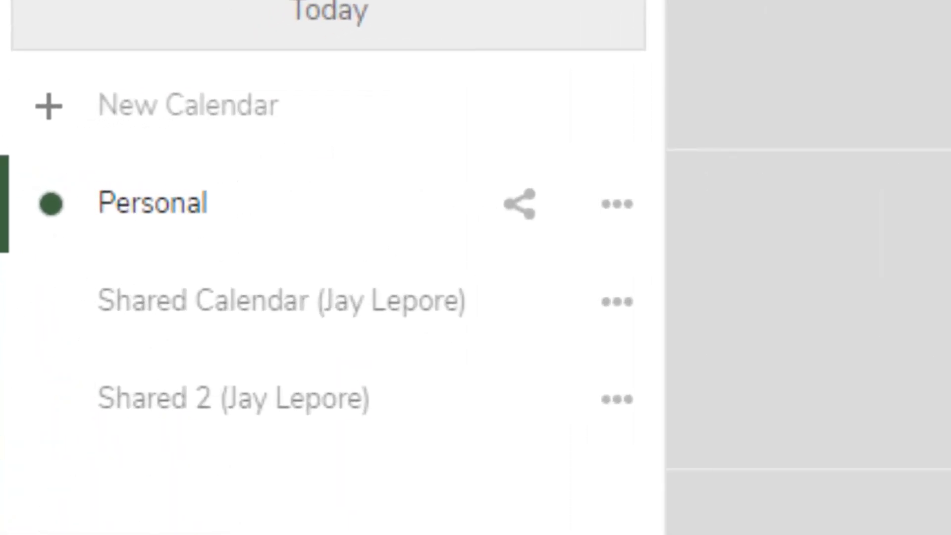
pyautogui.click(250, 428)
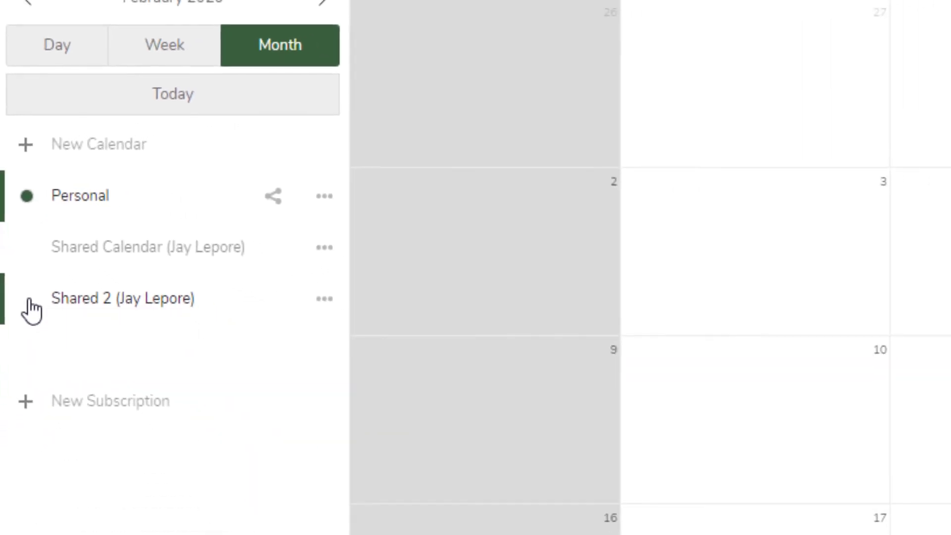
pyautogui.click(26, 298)
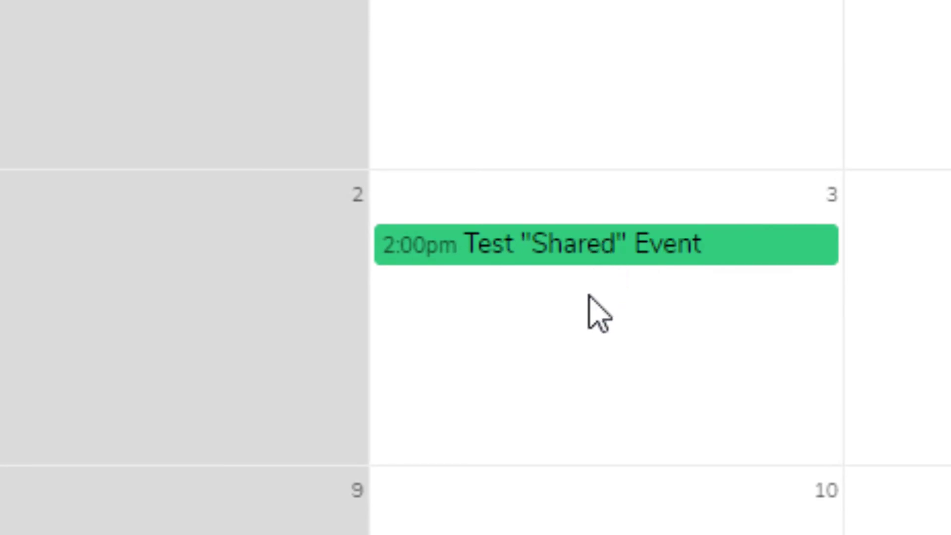
# Step: Start a new event on day 3 titled with the second user's name plus 'Shared Event'
pyautogui.click(584, 336)
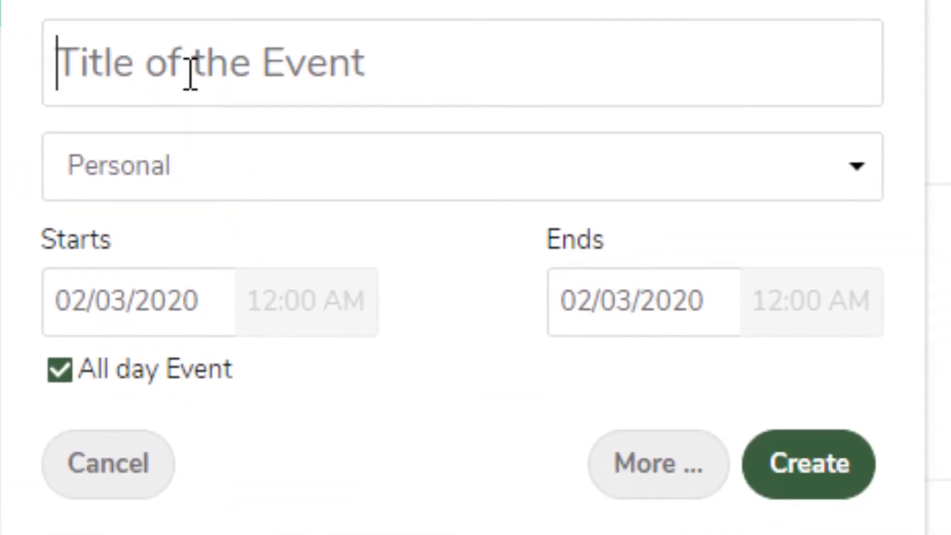
pyautogui.write('My S')
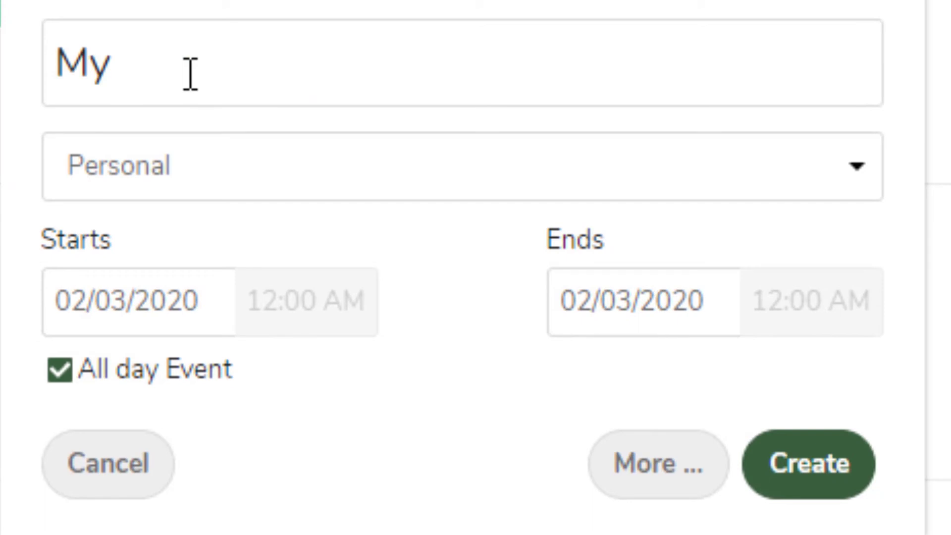
pyautogui.press('BackSpace')
pyautogui.press('BackSpace')
pyautogui.write('Dgoul')
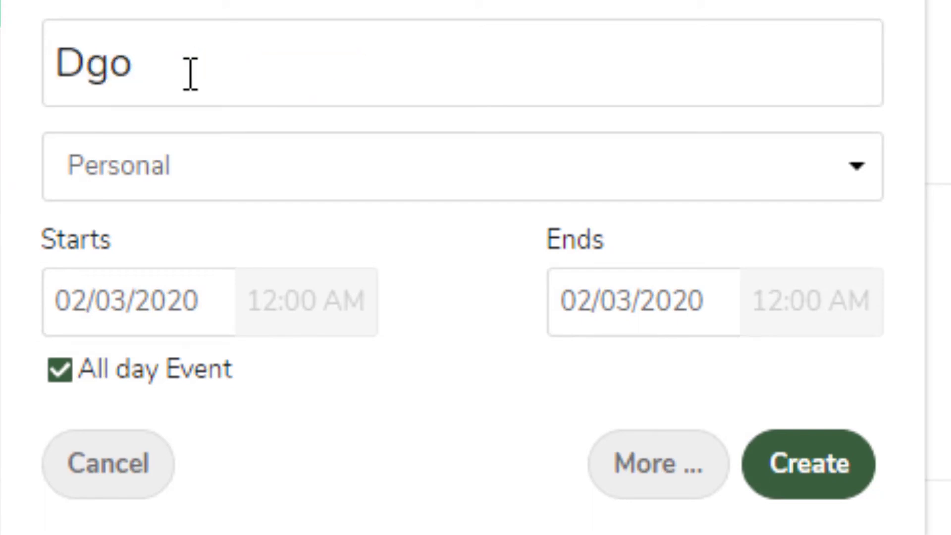
pyautogui.press('BackSpace')
pyautogui.press('BackSpace')
pyautogui.write('ouglas')
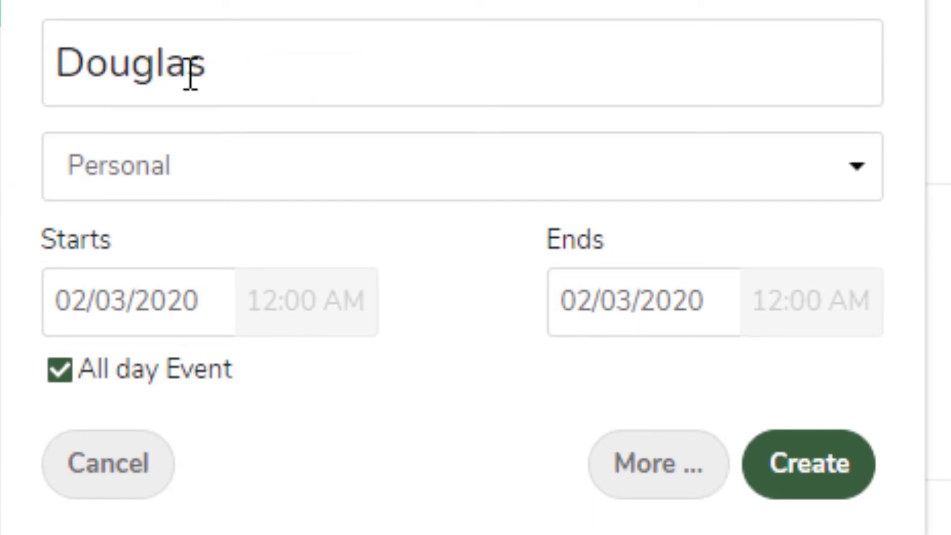
pyautogui.write(' Shared Event')
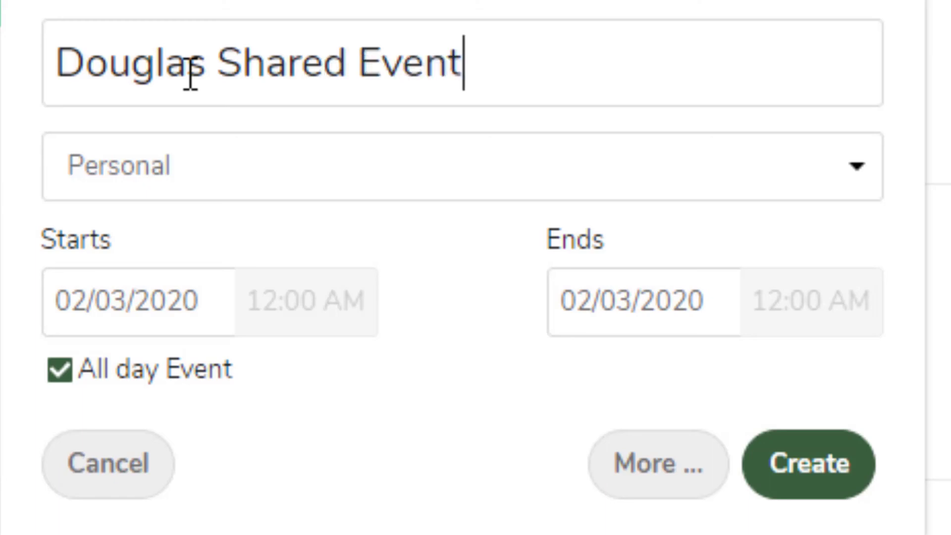
# Step: Put the event in the Shared 2 calendar as a timed 12:00–1:00 AM event and save it
pyautogui.click(197, 174)
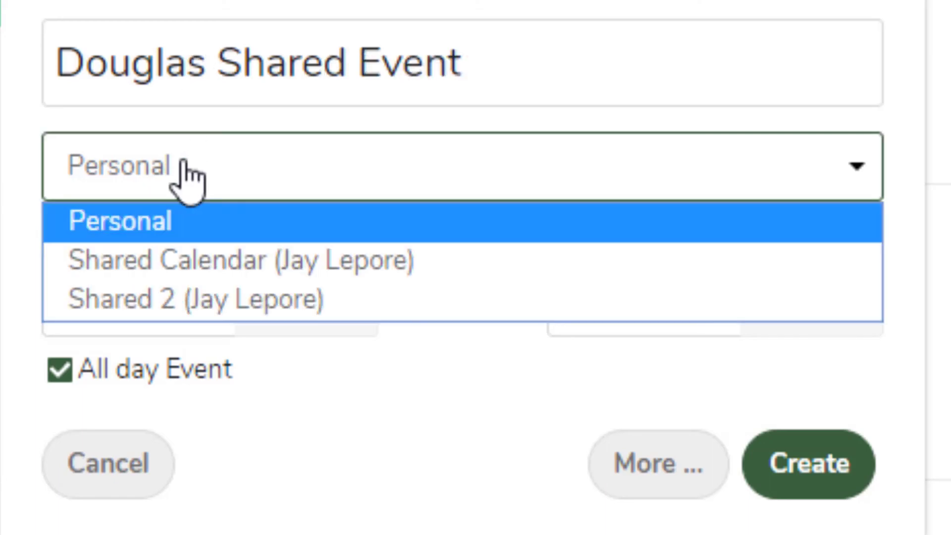
pyautogui.click(277, 303)
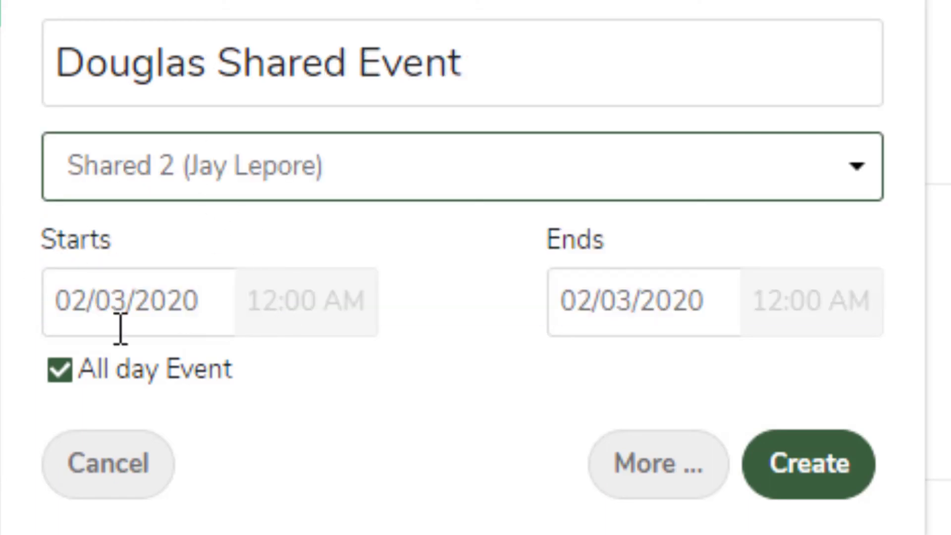
pyautogui.click(187, 384)
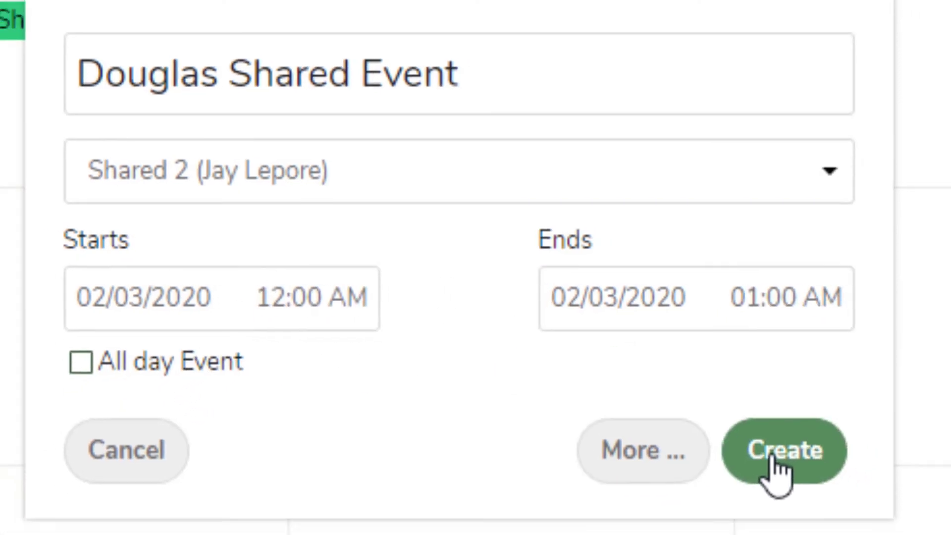
pyautogui.click(778, 473)
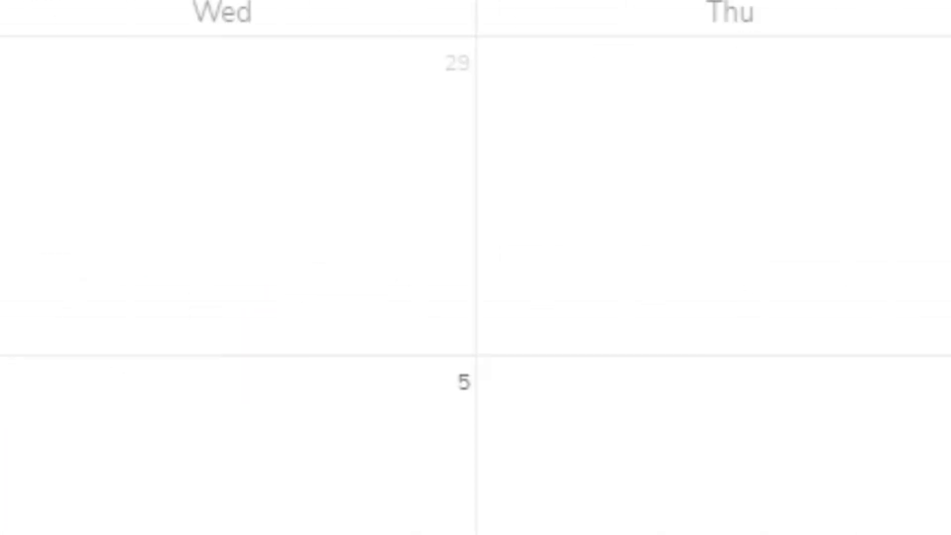
# Step: Switch from the second user's account back to the owner's account with their username and password, then open Calendar
pyautogui.click(852, 18)
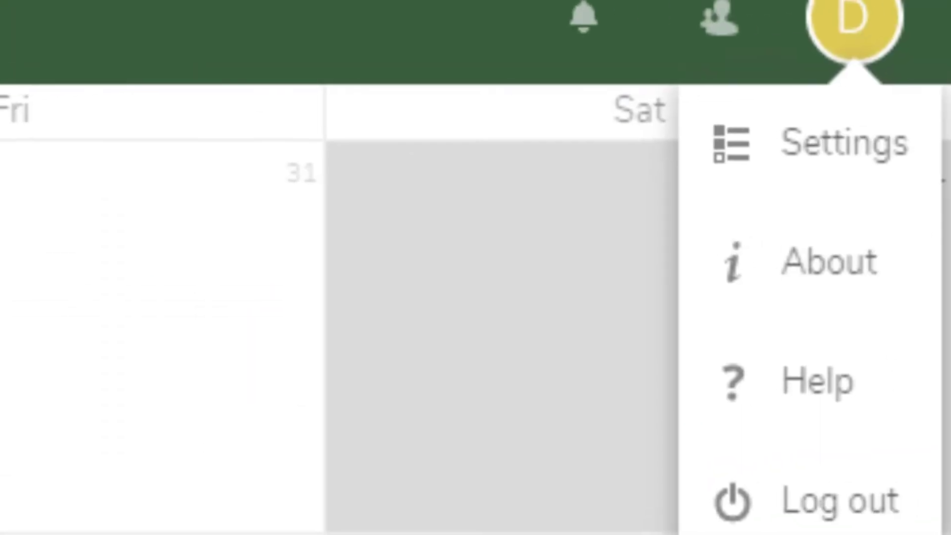
pyautogui.click(850, 496)
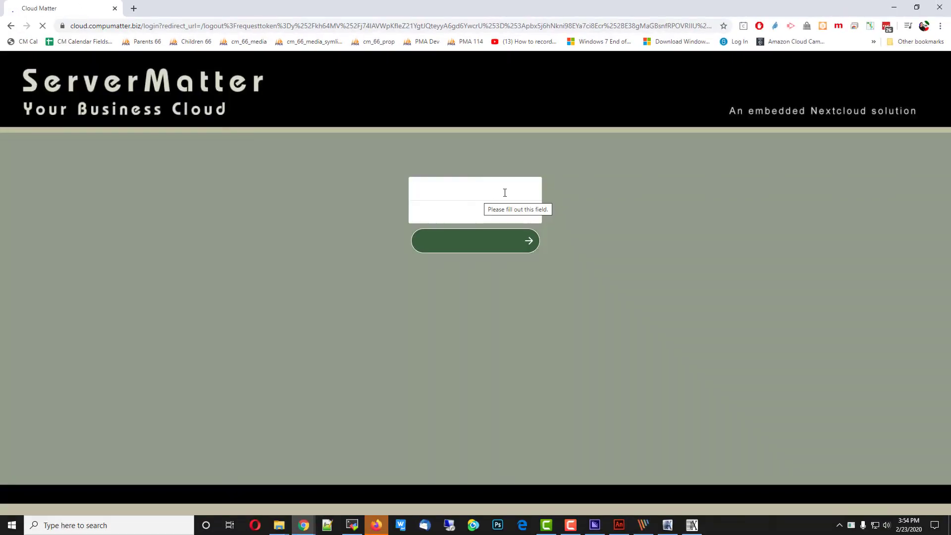
pyautogui.click(505, 193)
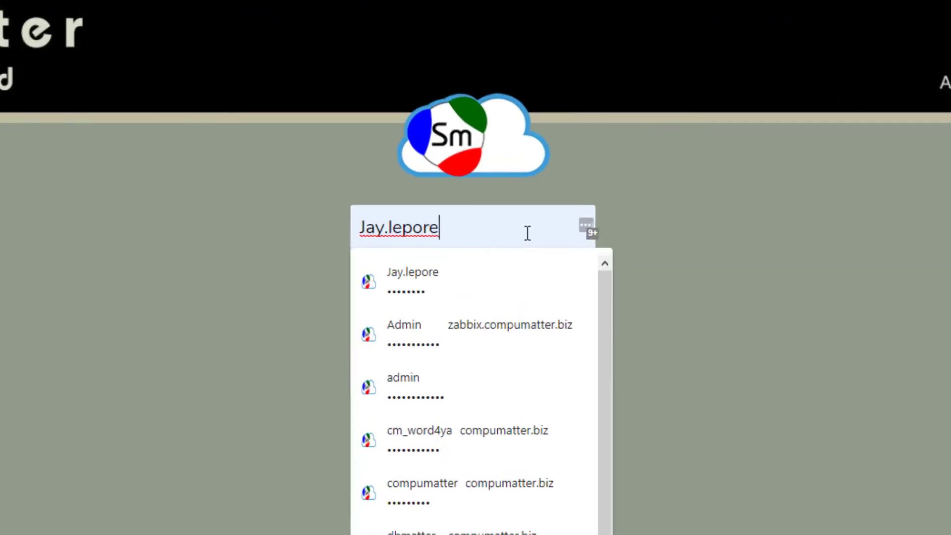
pyautogui.press('BackSpace')
pyautogui.press('BackSpace')
pyautogui.press('BackSpace')
pyautogui.press('BackSpace')
pyautogui.press('BackSpace')
pyautogui.press('BackSpace')
pyautogui.press('BackSpace')
pyautogui.press('BackSpace')
pyautogui.press('BackSpace')
pyautogui.press('BackSpace')
pyautogui.press('Tab')
pyautogui.write('••••••••')
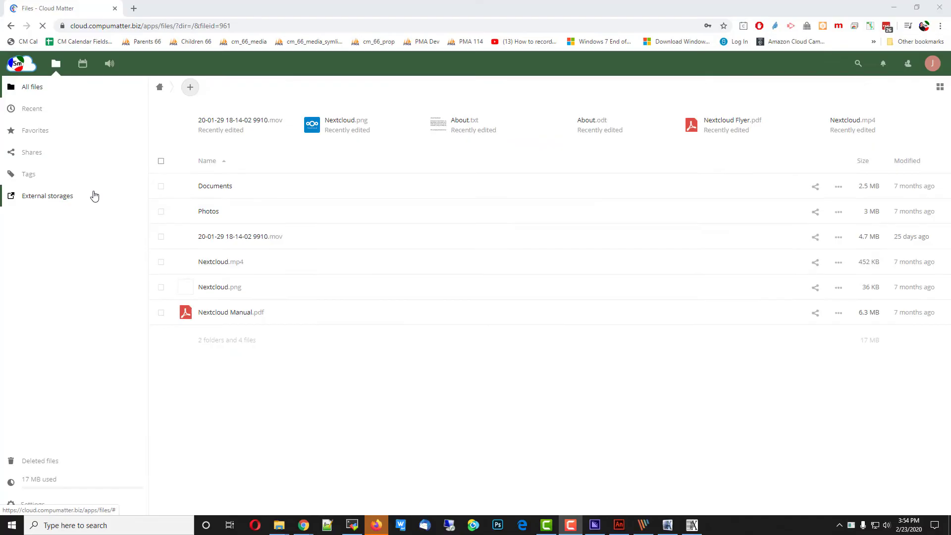
pyautogui.click(307, 178)
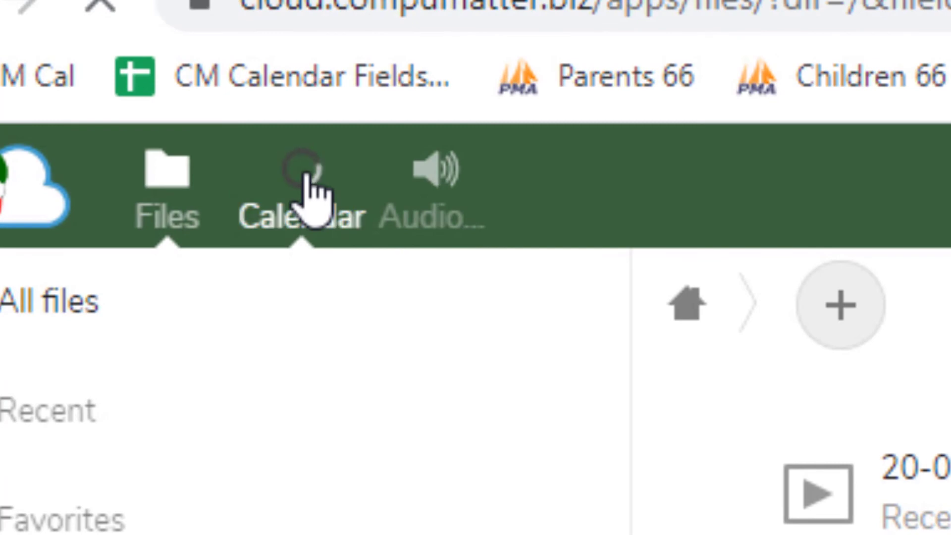